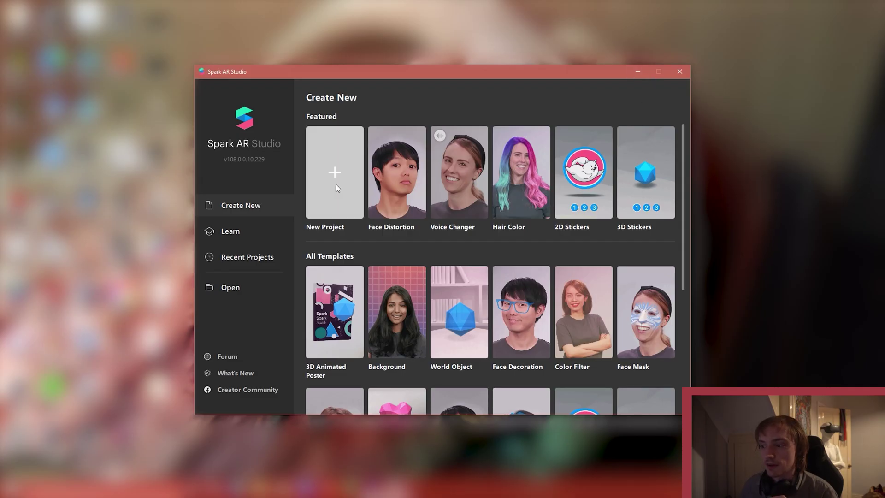
Step: Create a new Face Tracking project and maximize its window
click(335, 184)
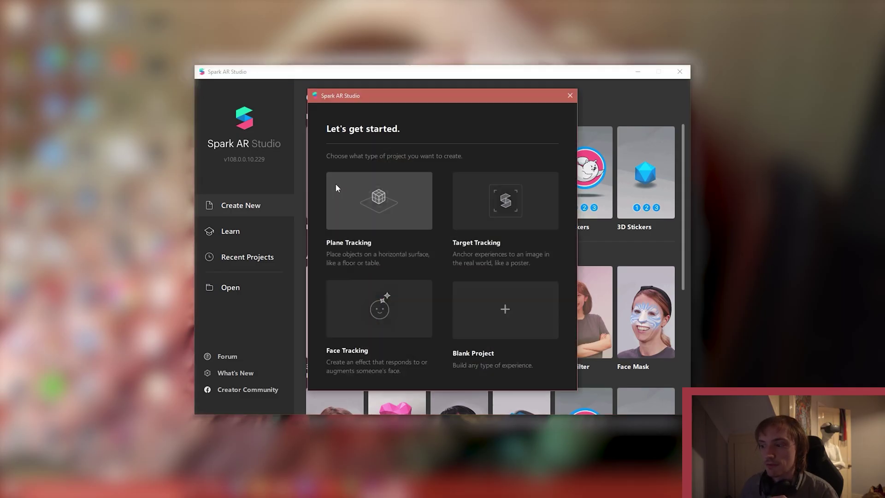
click(373, 309)
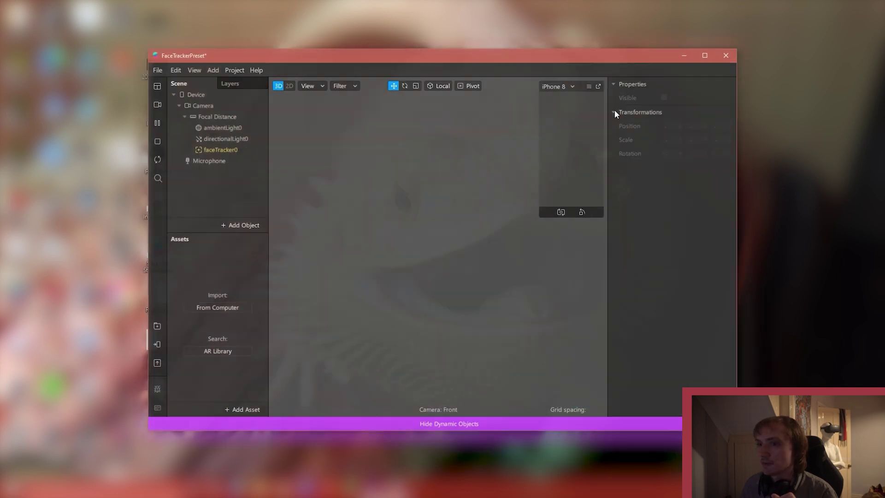
click(704, 55)
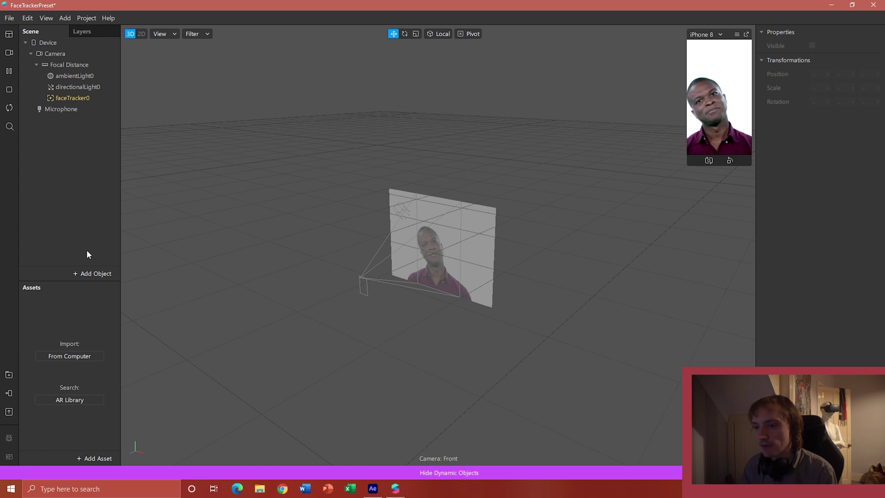
Step: Add a null object to the scene and rename it Left
click(91, 273)
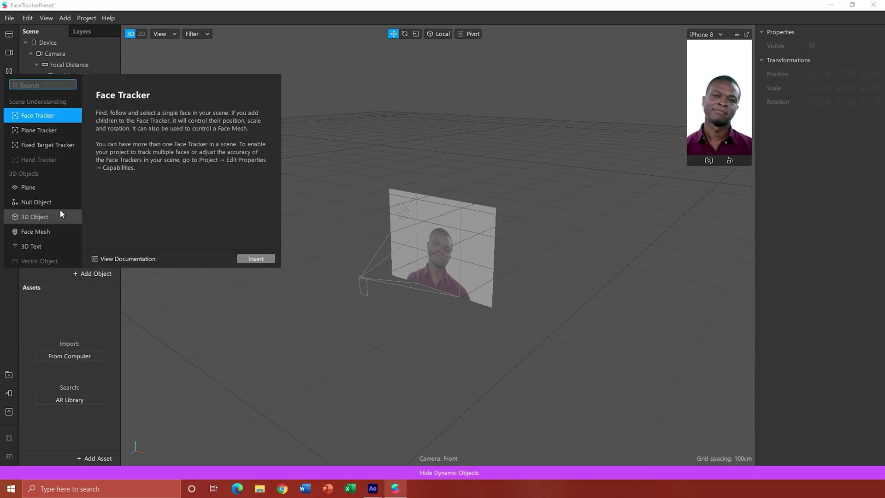
click(34, 203)
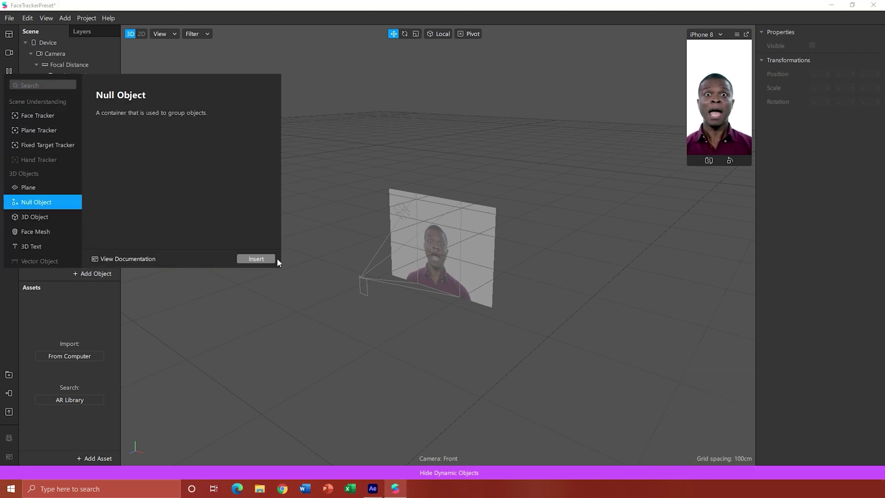
click(265, 258)
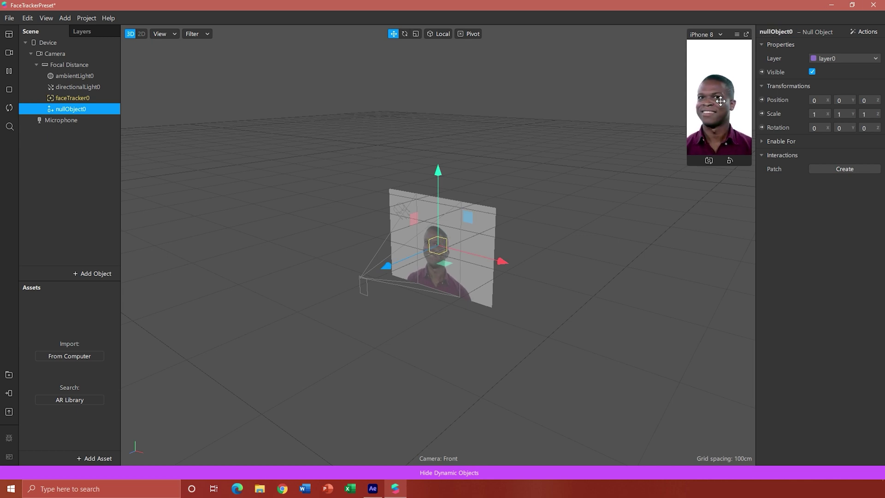
key(r)
double_click(763, 32)
text(Left)
key(Return)
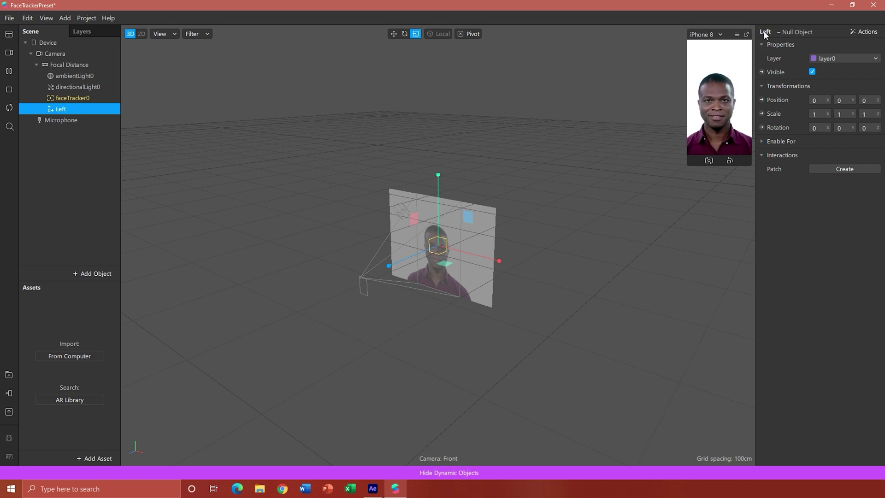
Step: Nest the face tracker inside the Left null object and add a plane as its child
right_click(73, 113)
mouse_move(72, 97)
mouse_down()
mouse_move(74, 112)
mouse_move(67, 109)
mouse_up()
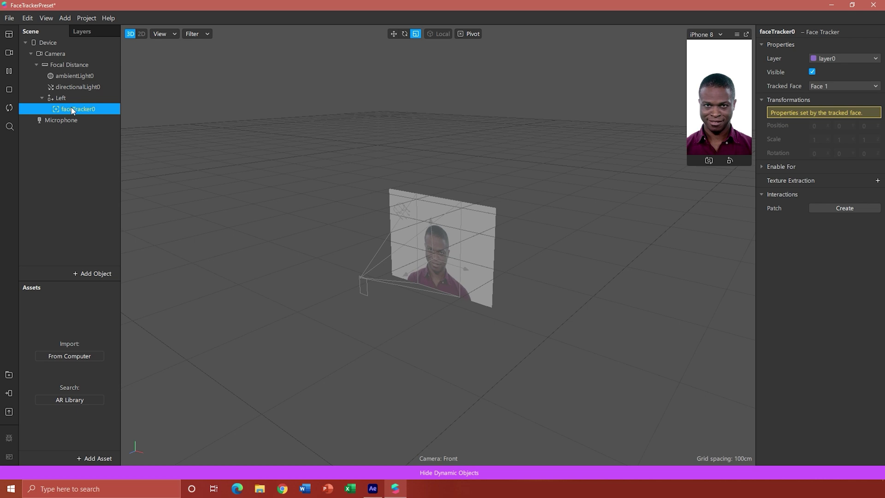
right_click(71, 108)
mouse_move(116, 123)
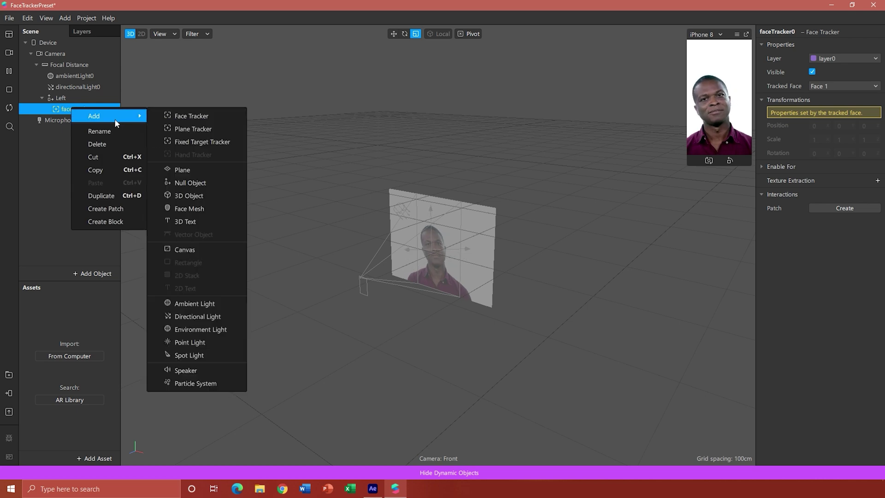
click(195, 175)
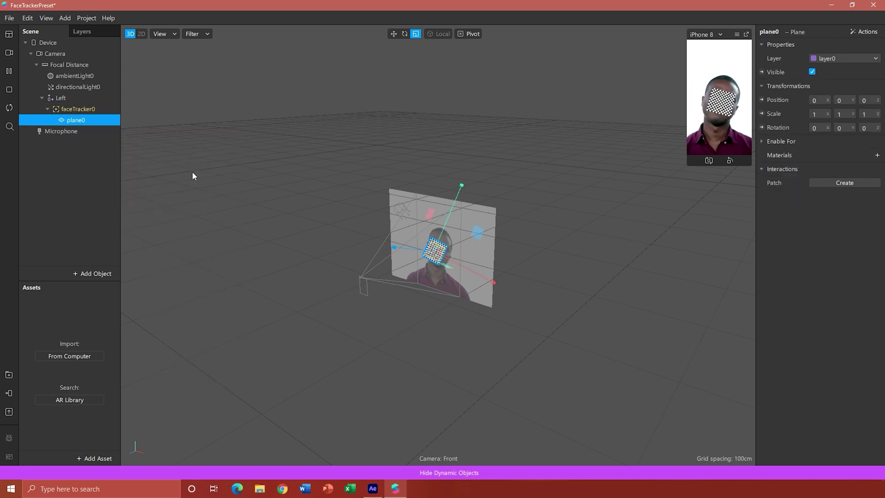
Step: Create a new material for the plane and set its diffuse color to green
click(877, 156)
click(79, 310)
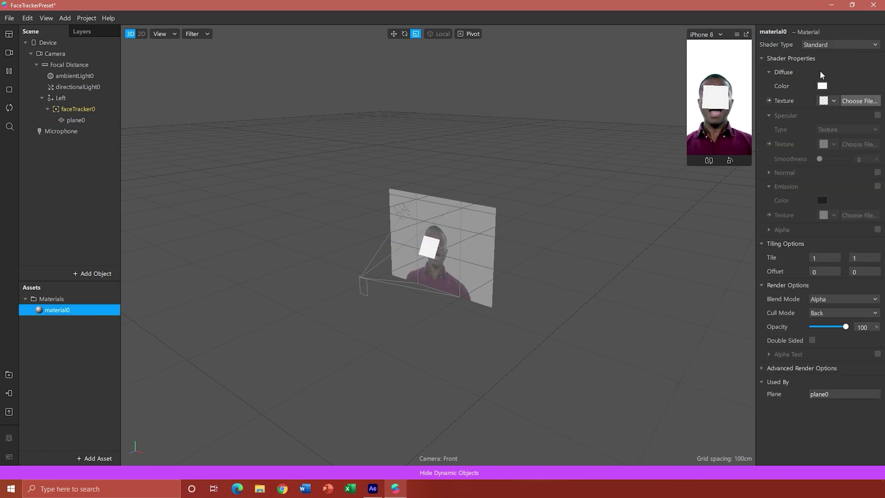
click(822, 86)
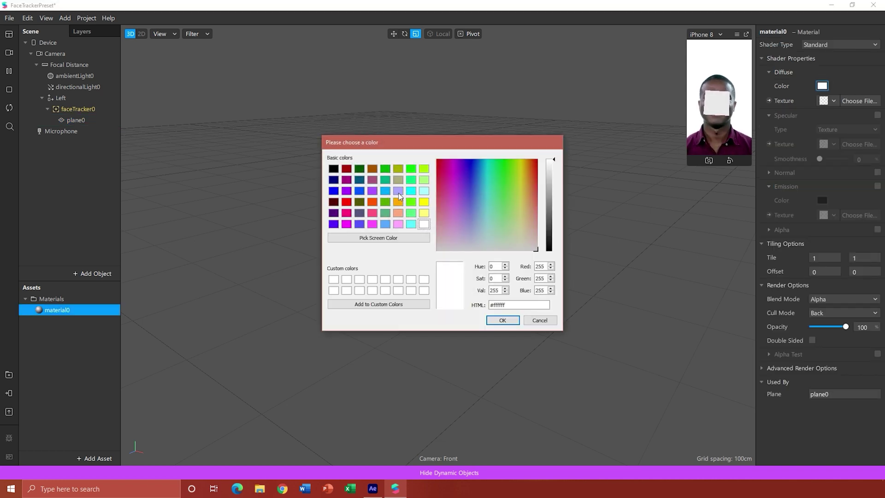
click(385, 169)
click(503, 320)
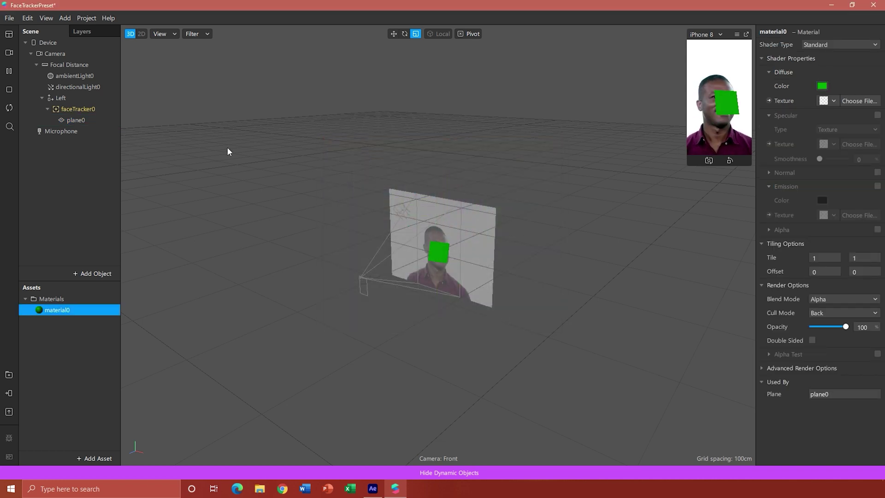
Step: Duplicate the Left null object with its contents and rename the copy Right
click(69, 99)
right_click(68, 100)
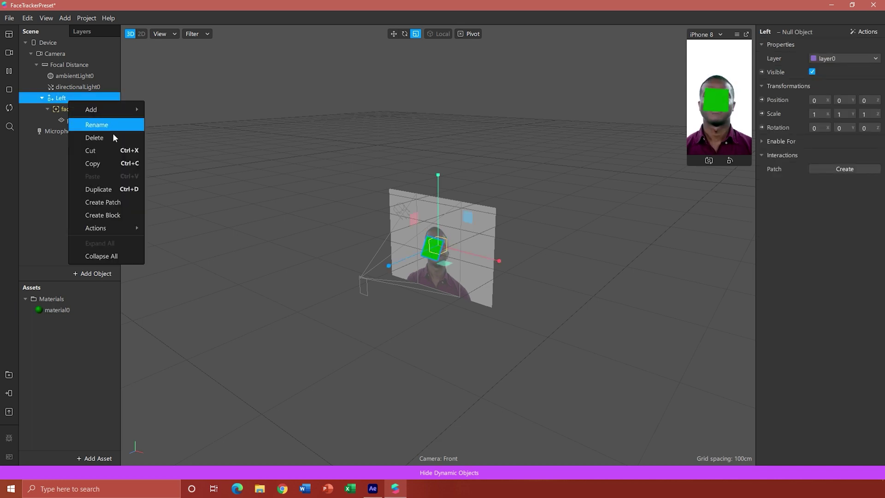
click(98, 189)
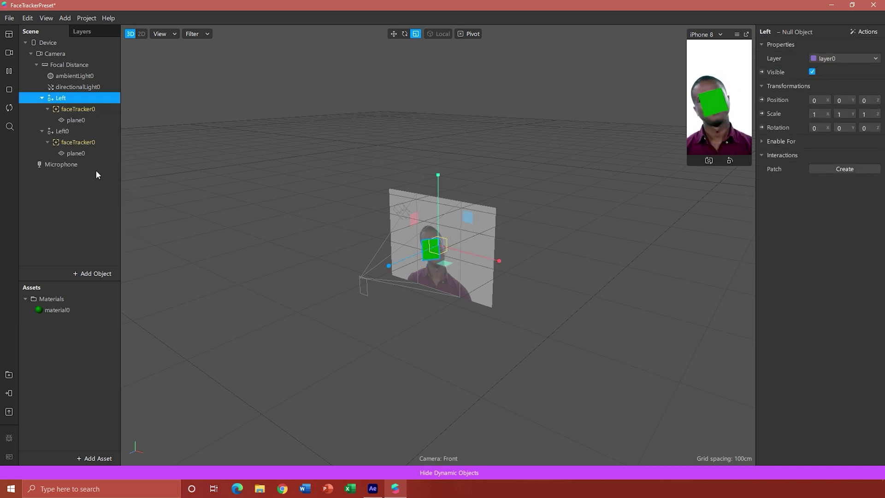
click(62, 131)
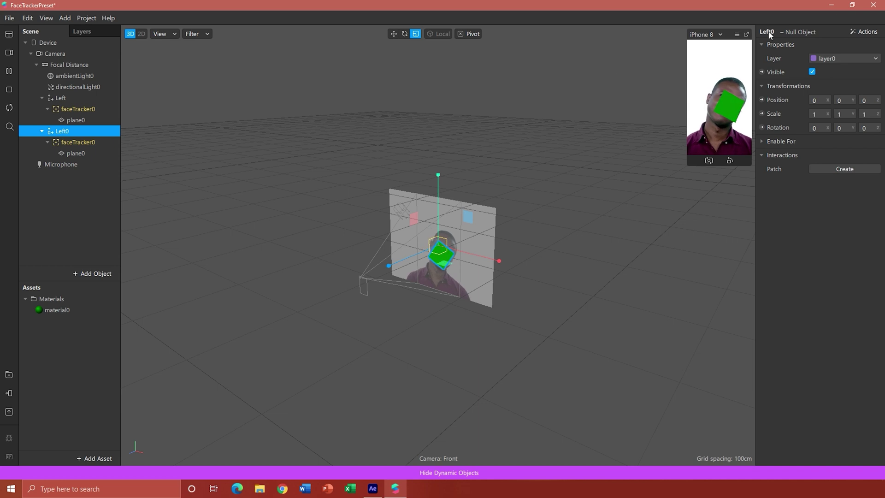
key(e)
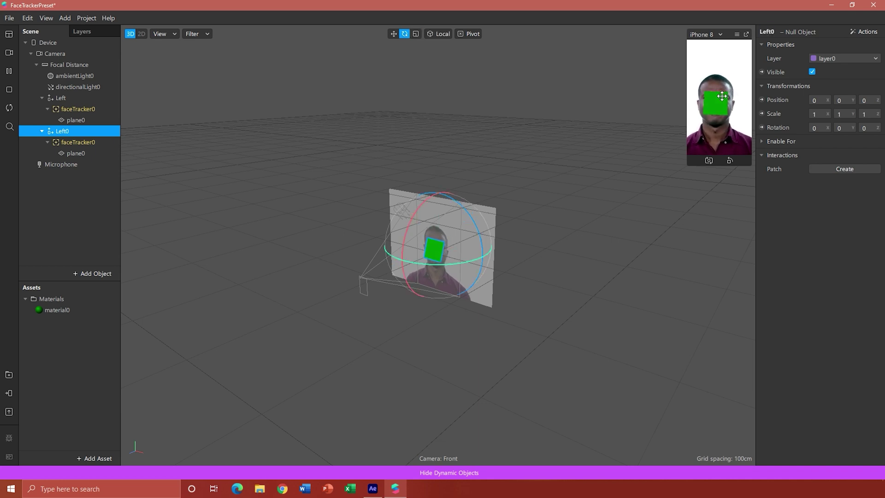
key(r)
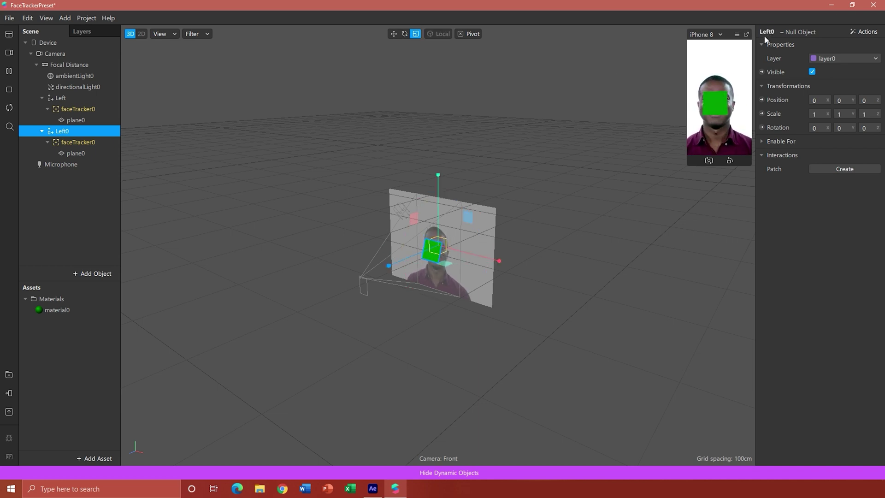
text(Right)
key(Return)
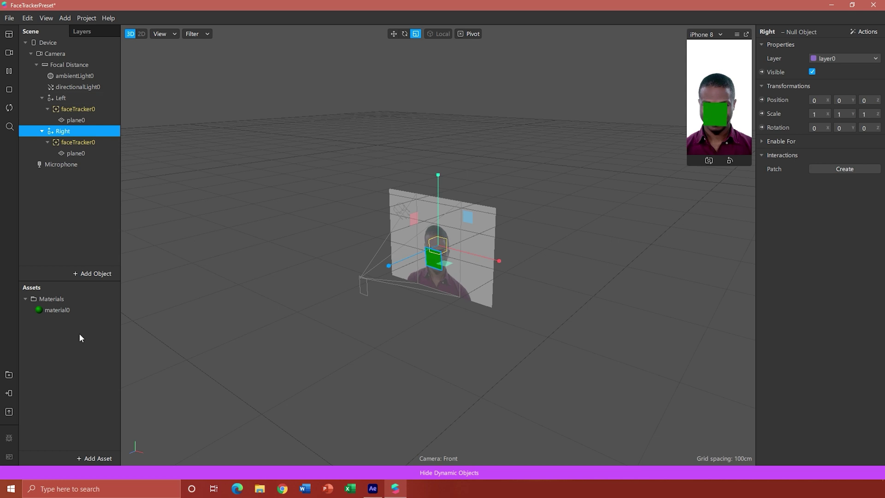
Step: Assign a new material to the plane under Right and set its diffuse color to blue, #0000ff
click(76, 153)
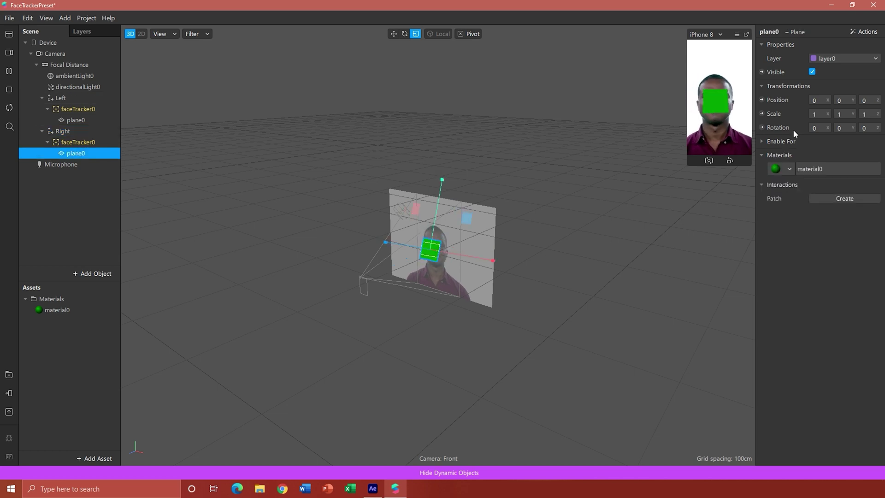
click(788, 170)
click(816, 199)
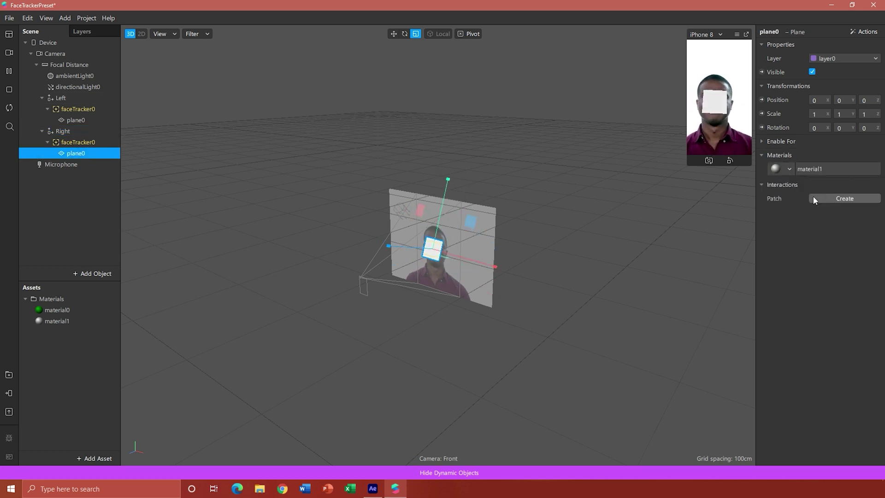
click(65, 320)
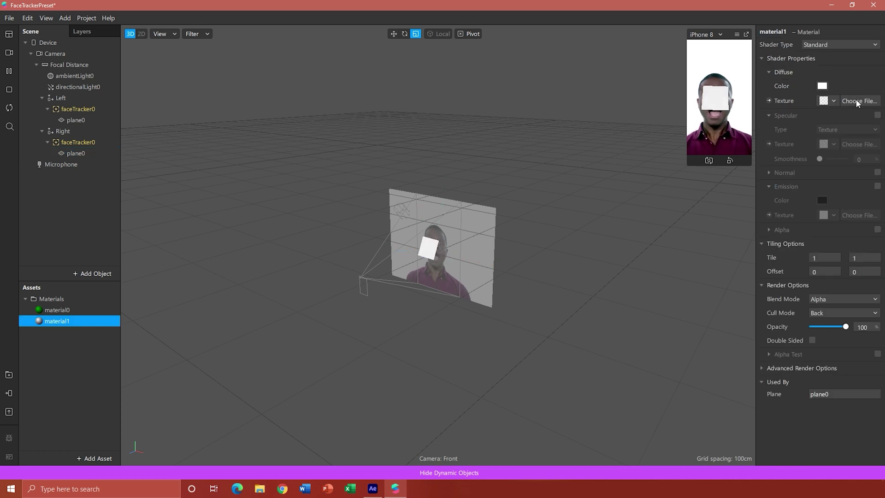
click(820, 87)
click(334, 191)
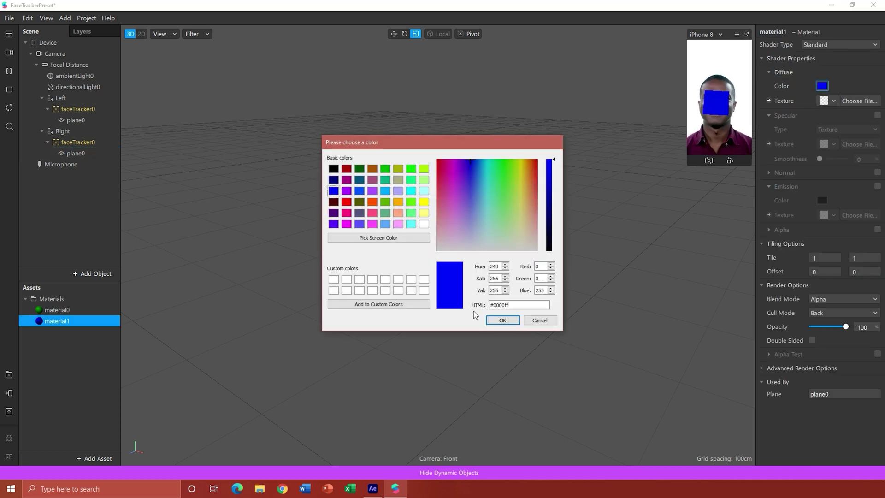
click(502, 320)
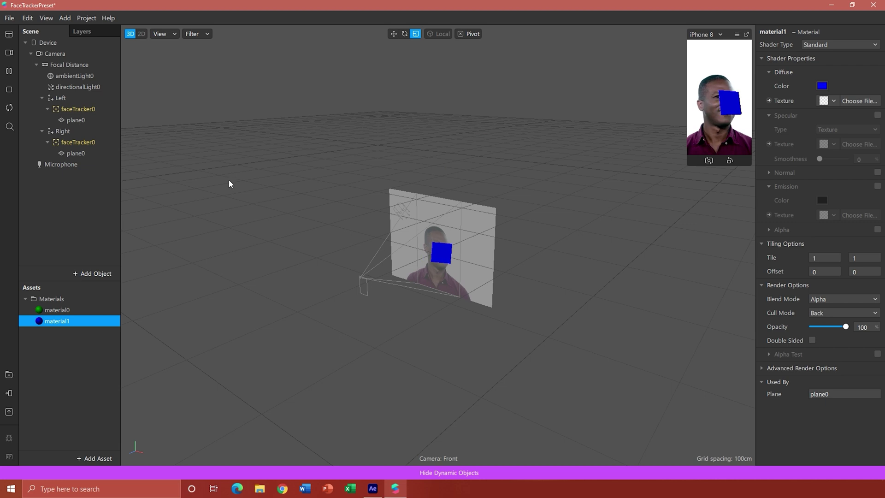
Step: Show the Patch Editor and create the default render pipeline for the Device
click(46, 18)
mouse_move(65, 18)
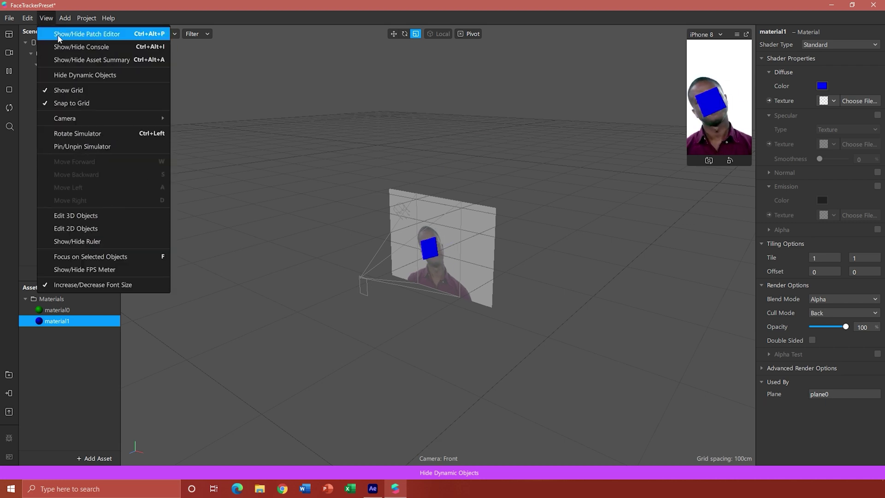
click(55, 32)
click(60, 364)
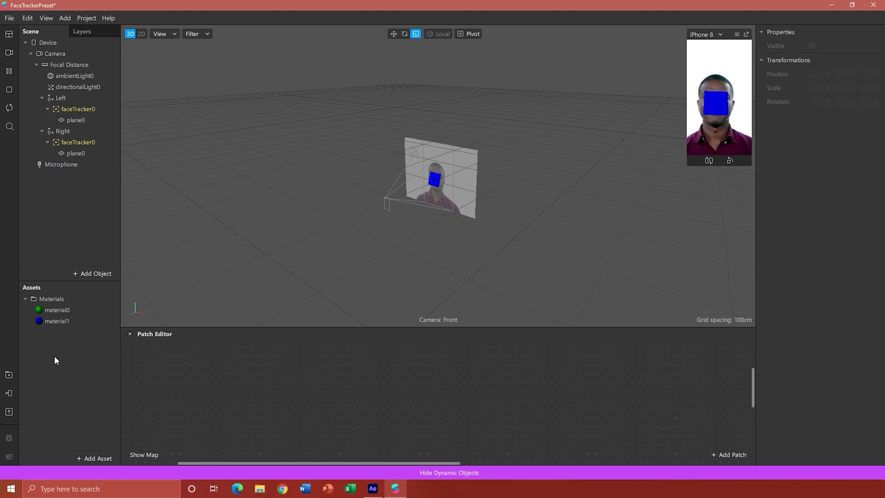
click(46, 43)
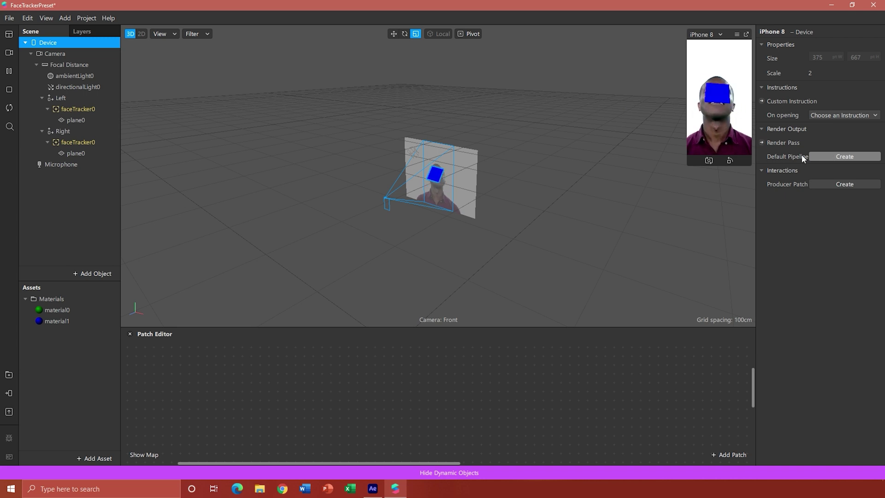
click(832, 159)
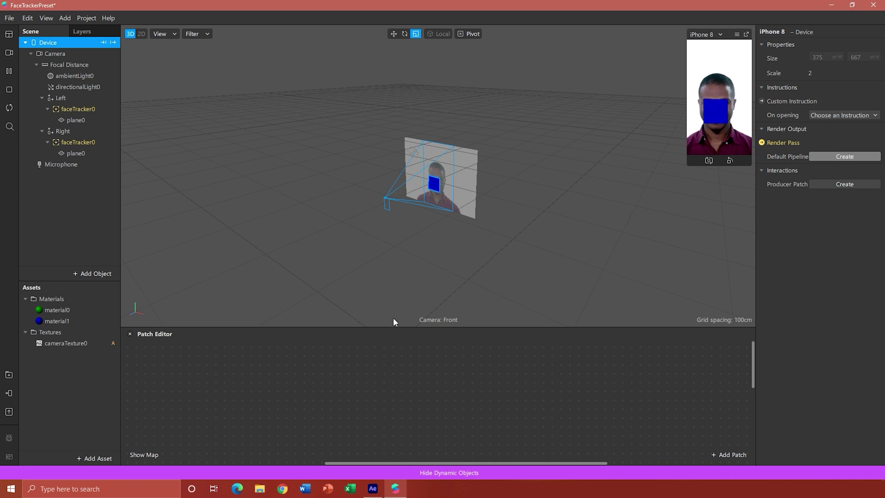
Step: Enlarge the Patch Editor and spread the camera texture, Scene Render Pass and Device output patches apart
drag(400, 326, 405, 162)
key(ctrl+a)
drag(423, 366, 301, 276)
click(387, 247)
drag(387, 246, 695, 247)
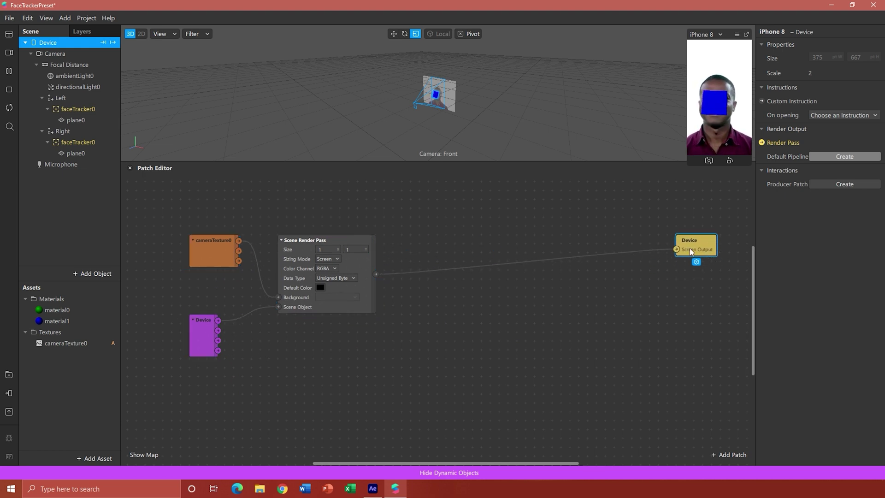
drag(291, 248, 272, 273)
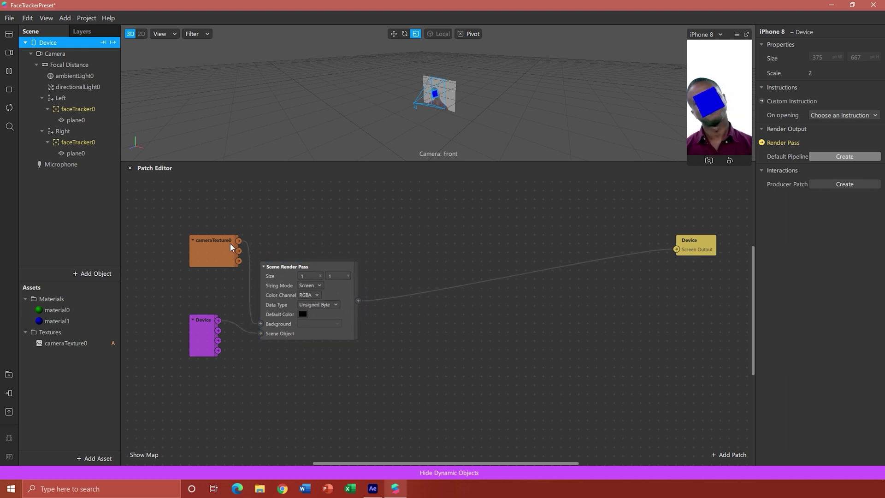
drag(212, 261, 177, 252)
Step: Delete the purple Device patch feeding the Scene Render Pass and shift the cameraTexture0 patch farther from it
click(193, 346)
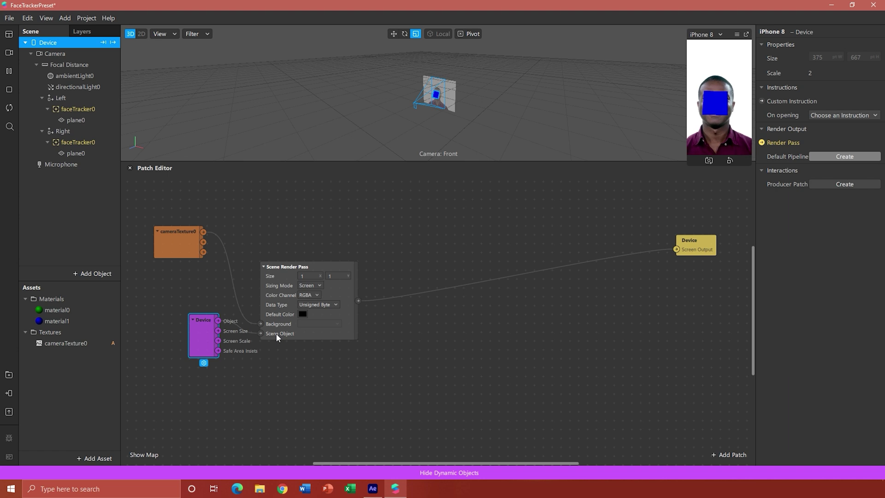
key(Delete)
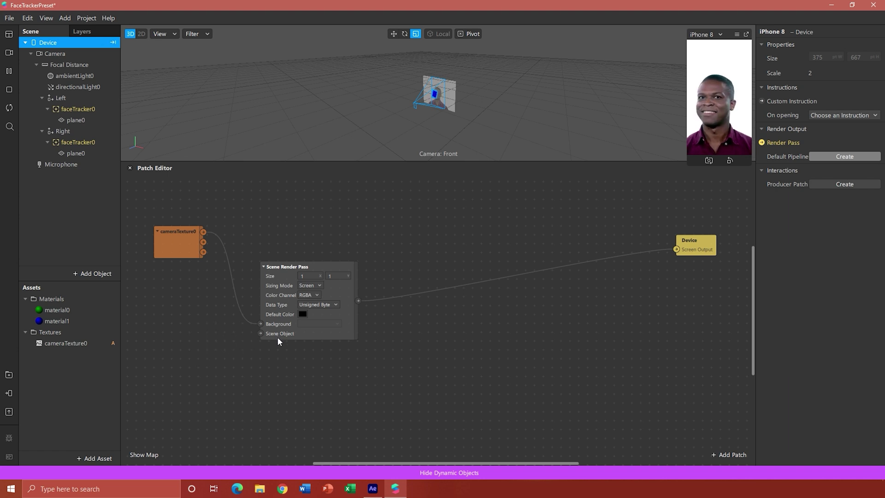
drag(172, 257, 153, 257)
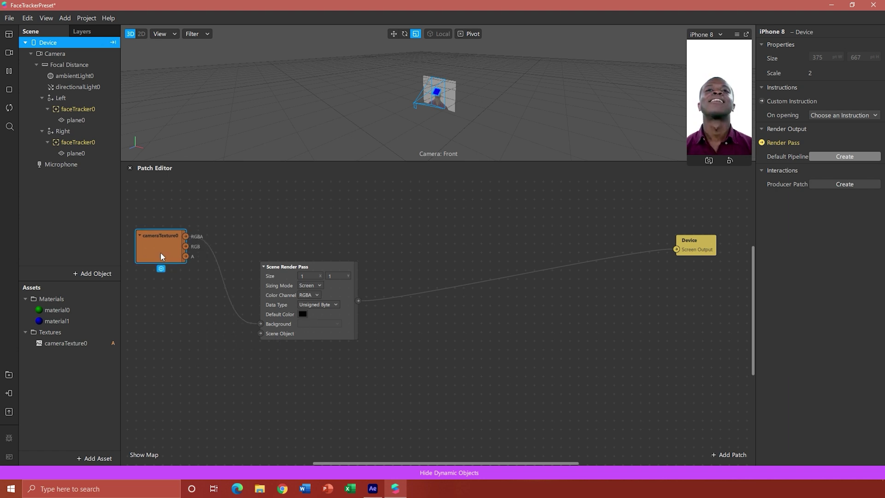
click(196, 328)
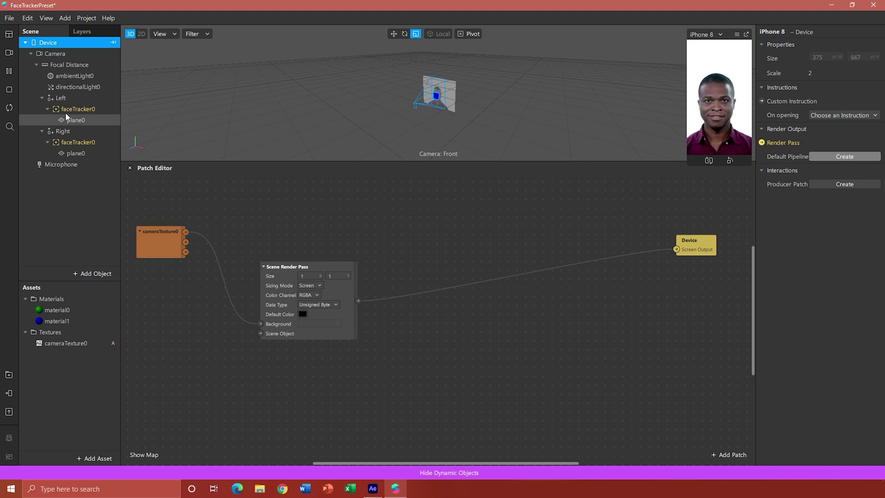
Step: Add the Left null object to the Patch Editor and connect it to the Scene Render Pass's Scene Object input
click(58, 99)
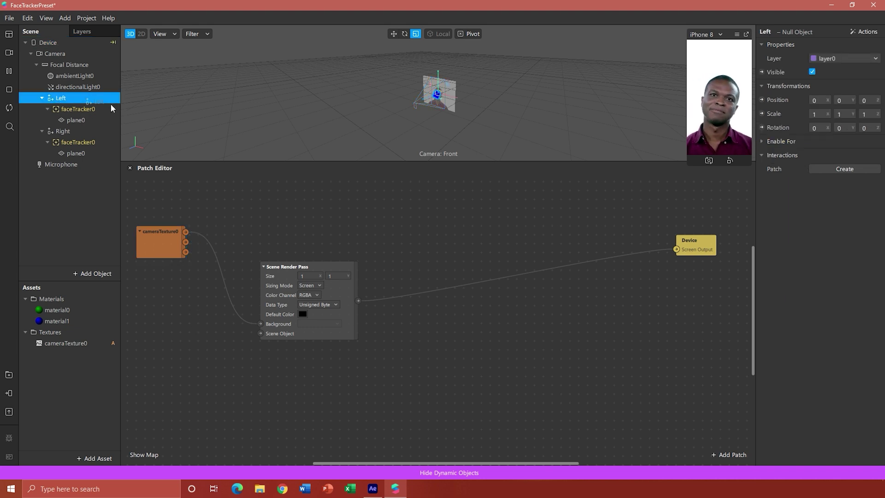
drag(102, 107, 180, 305)
drag(175, 341, 251, 335)
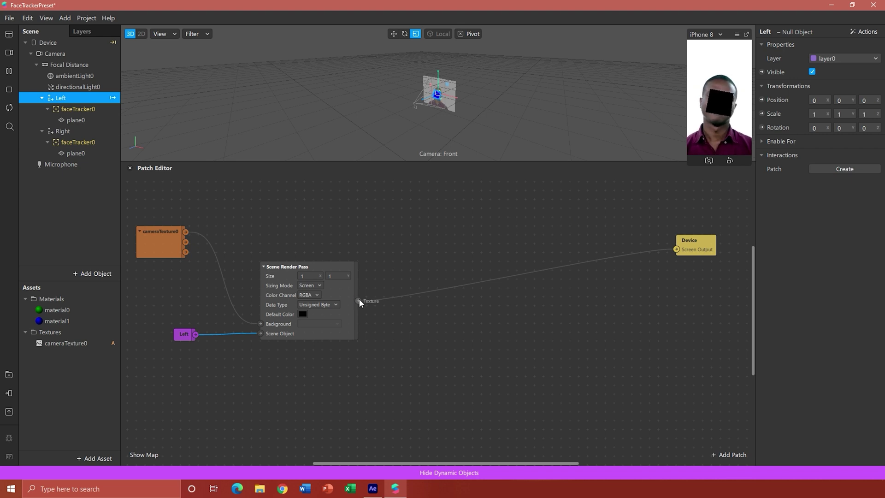
Step: Add a Mix patch fed by the Scene Render Pass's texture output
drag(441, 264, 442, 264)
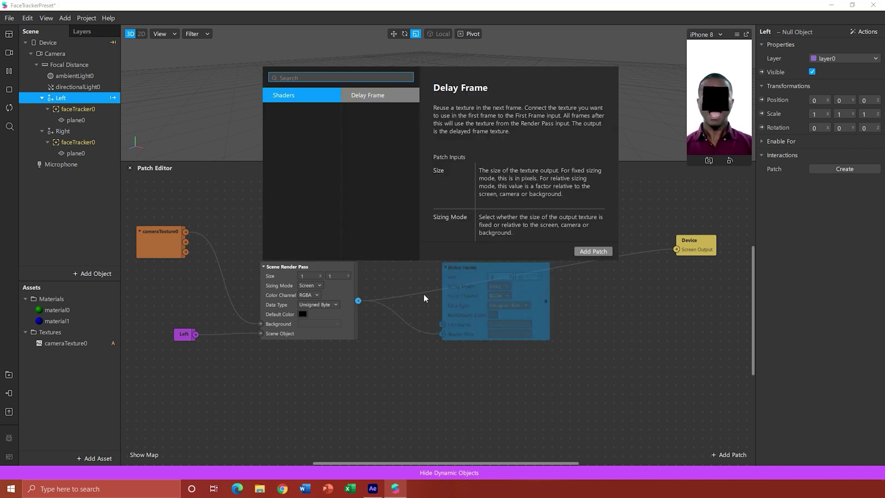
text(mix)
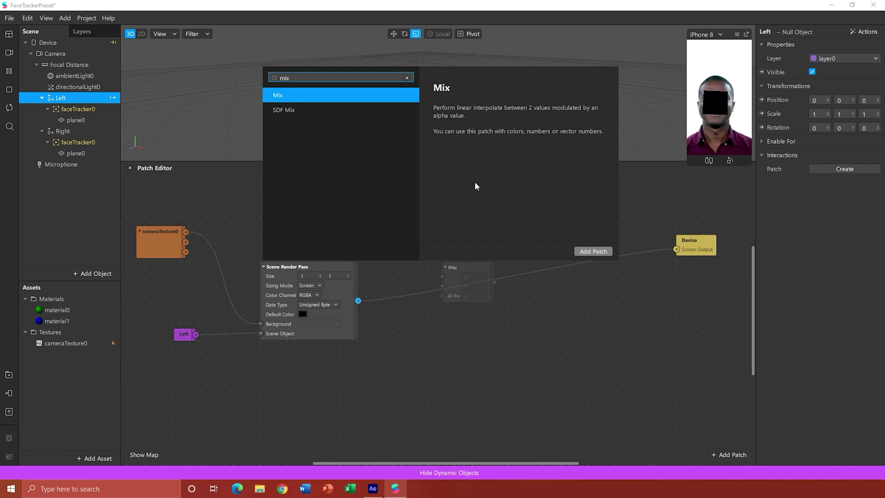
click(592, 251)
Step: Add a Shader Render Pass fed by the Mix patch's output and place it just below the Mix patch
drag(358, 301, 491, 271)
text(sha)
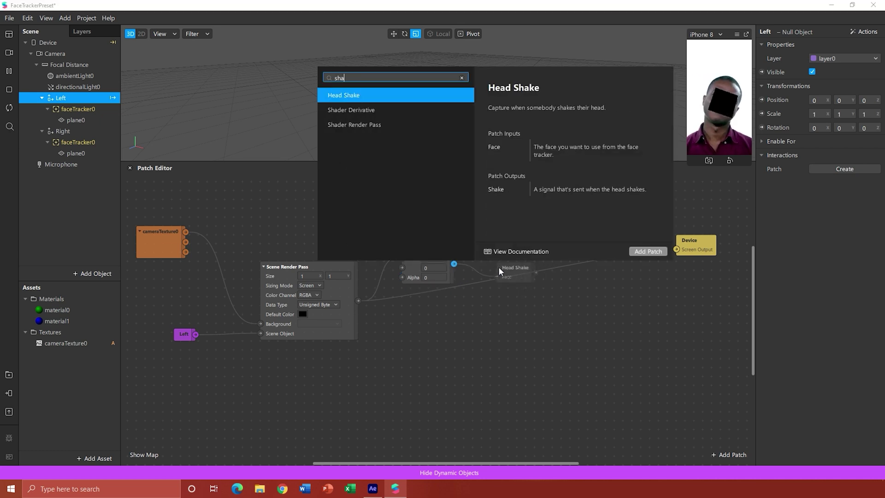
text(der ren)
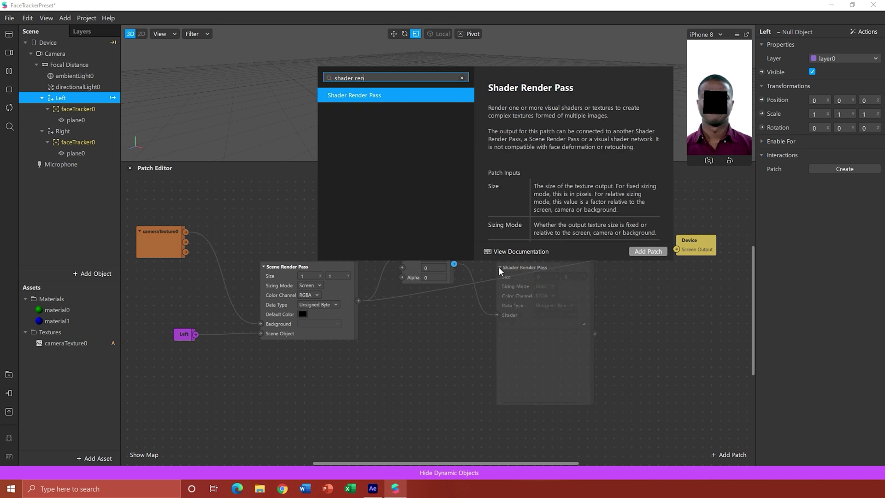
click(639, 251)
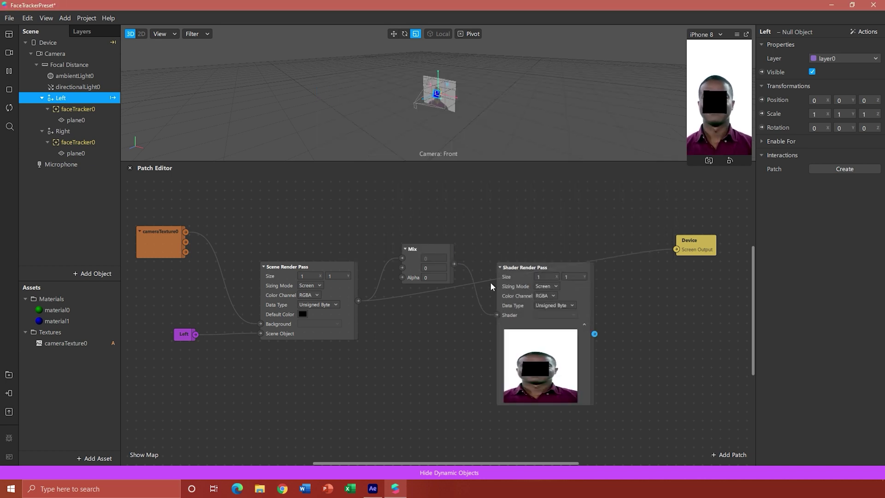
drag(512, 272, 497, 290)
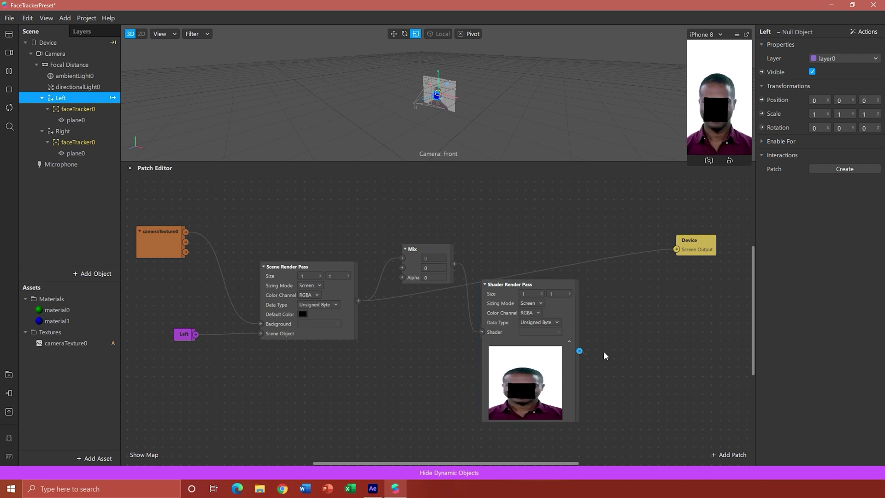
Step: Add a Blend patch beside the Shader Render Pass and connect the pass's texture to the Blend's Source input
drag(594, 357, 638, 348)
text(blend)
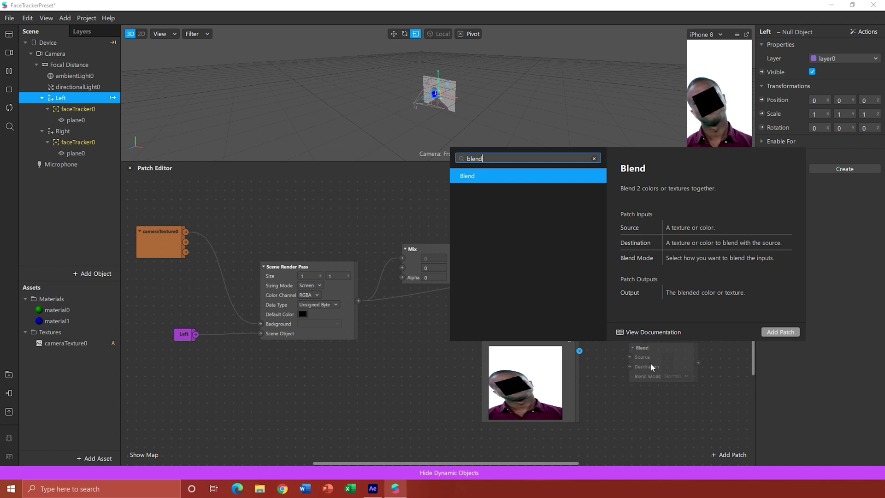
click(774, 336)
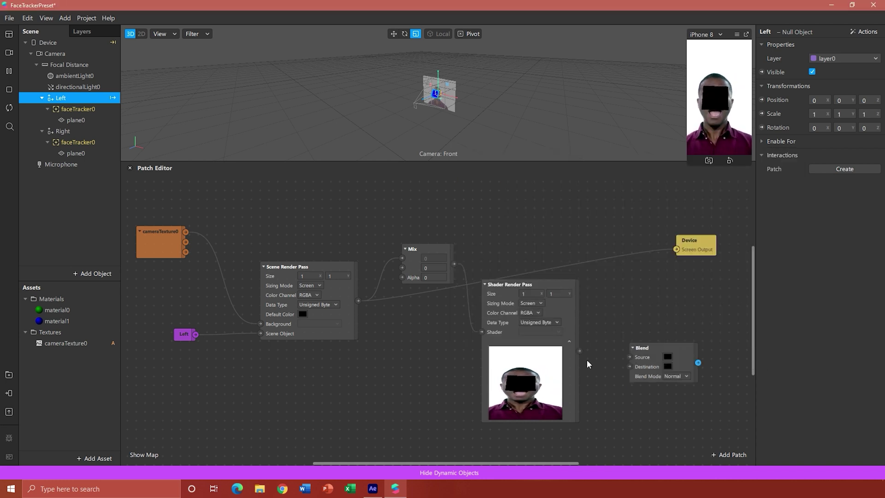
drag(580, 350, 630, 358)
Step: Shift the Blend patch closer to the Shader Render Pass and add a second Mix patch fed by the Blend's output
drag(697, 369, 700, 342)
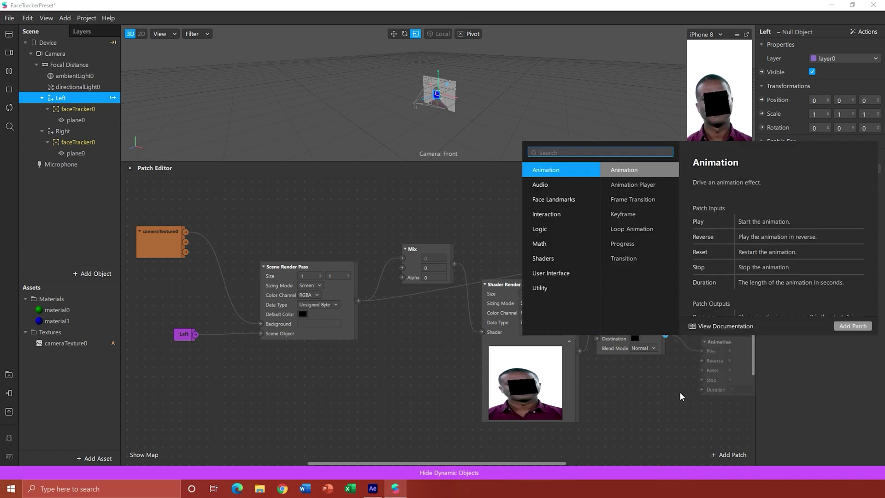
text(mix)
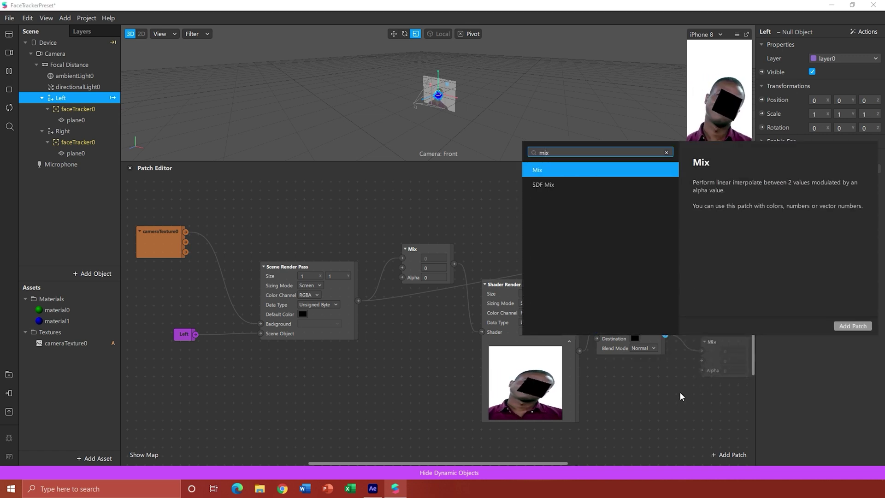
click(851, 326)
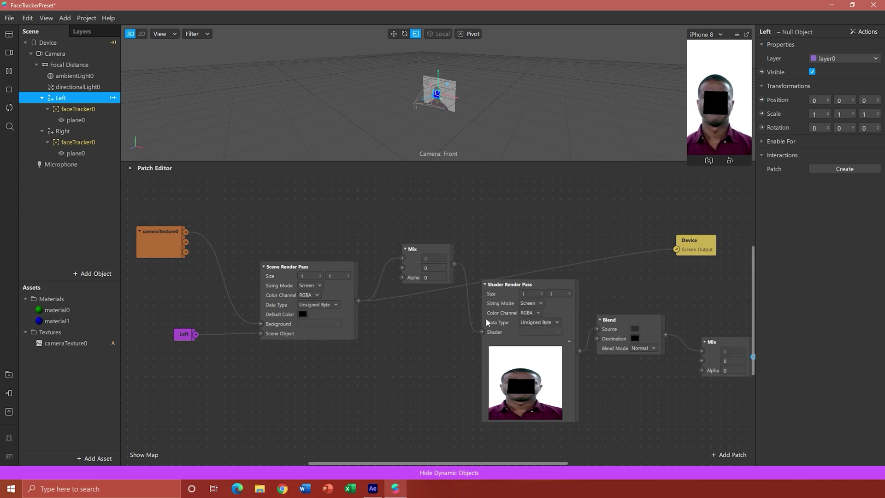
Step: Arrange the patches into a compact chain and connect the final Mix patch to the Device's Screen Output
drag(294, 275, 258, 239)
drag(180, 336, 138, 279)
drag(239, 238, 222, 229)
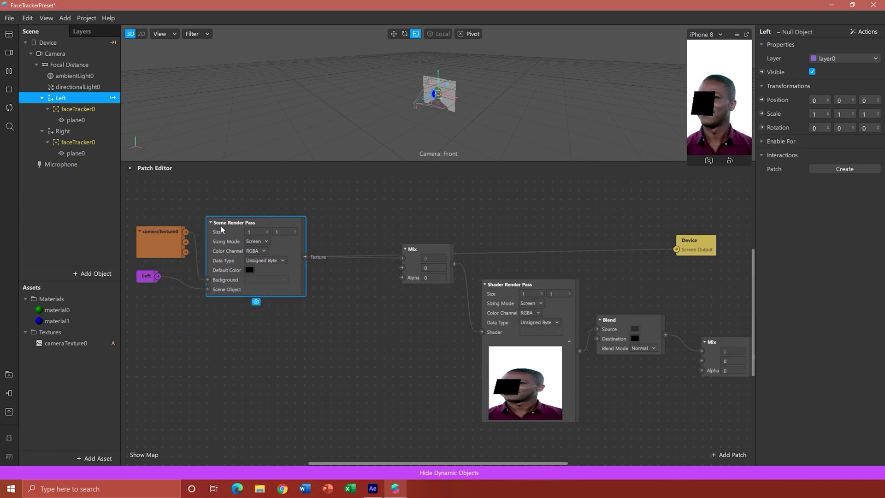
drag(409, 264, 338, 227)
drag(503, 293, 423, 222)
click(613, 319)
drag(615, 321, 536, 224)
drag(711, 351, 617, 285)
drag(691, 243, 726, 244)
drag(659, 298, 712, 252)
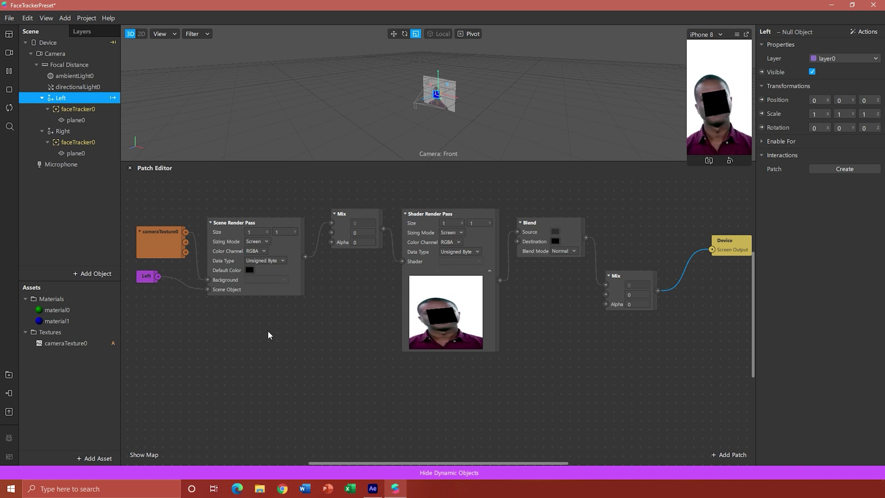
Step: Duplicate the Scene Render Pass below the original, feeding its Background from the camera texture and its Scene Object from the Right null object
click(233, 237)
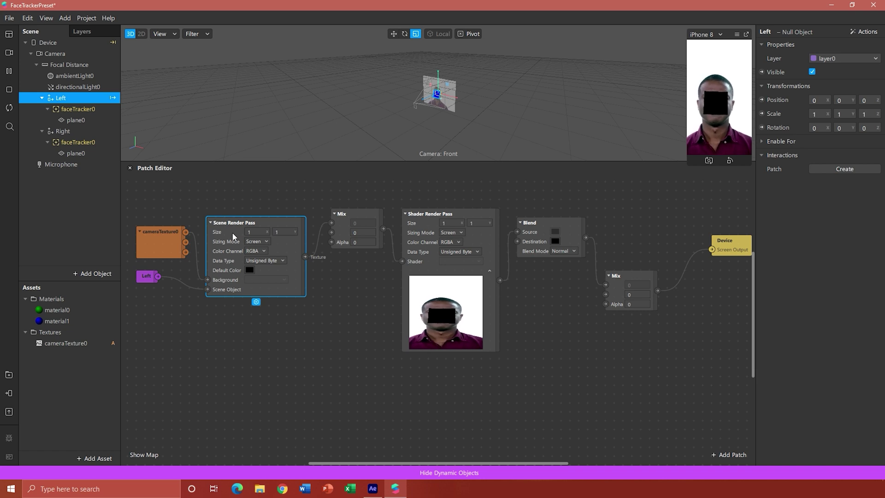
key(ctrl+d)
drag(261, 262, 234, 342)
drag(185, 231, 207, 386)
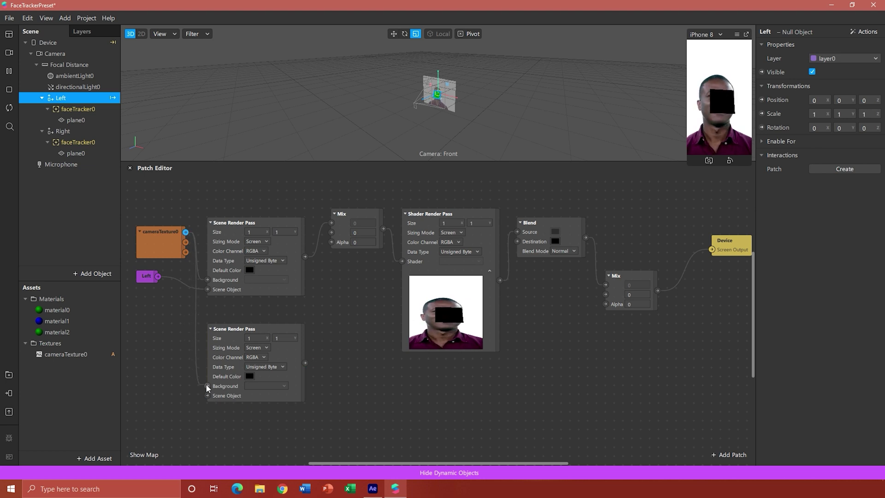
click(72, 134)
drag(72, 138, 207, 396)
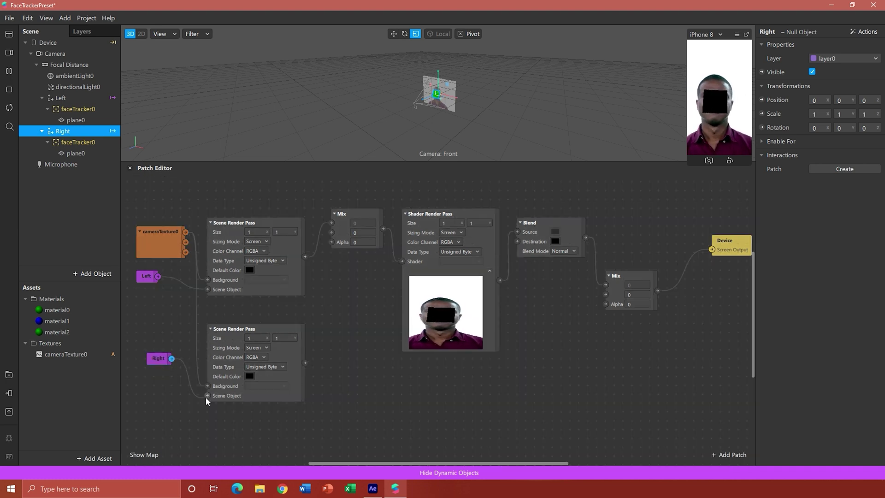
Step: Add a Mix patch beside the lower Scene Render Pass and connect the pass's texture to its first input
drag(305, 363, 353, 394)
text(mix)
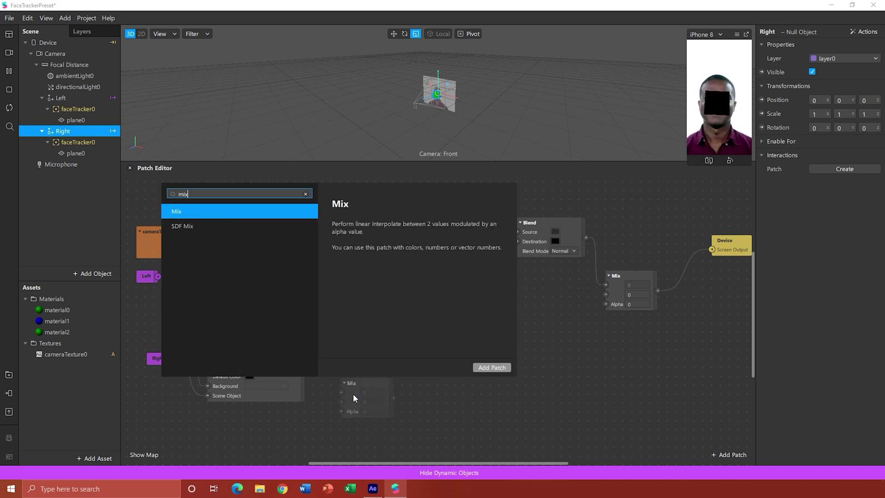
click(491, 367)
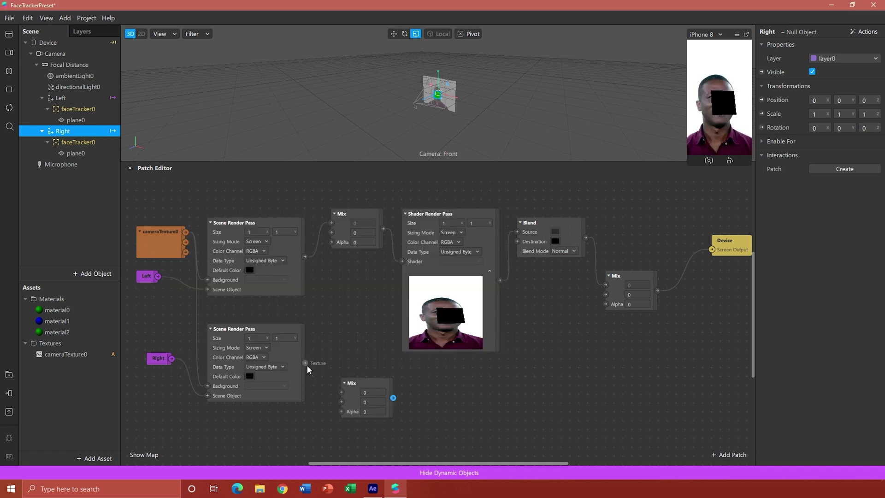
click(332, 380)
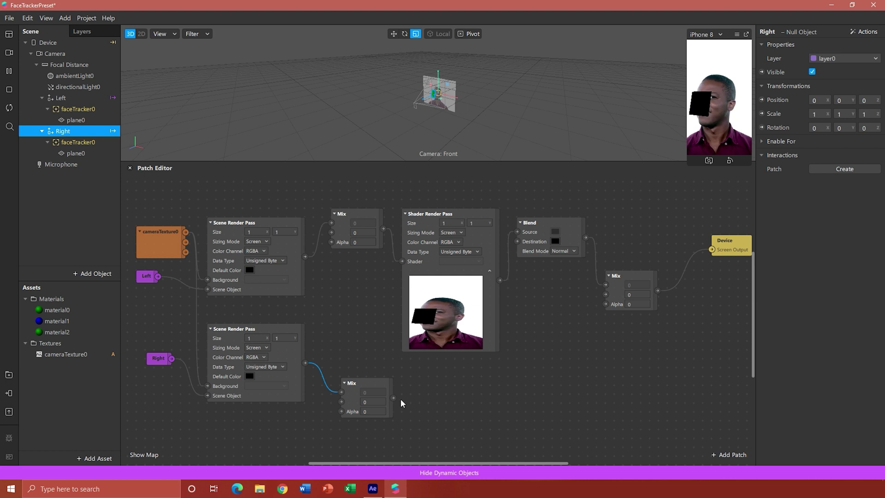
Step: Add a Shader Render Pass fed by the lower Mix patch and shift it under the upper Shader Render Pass
drag(392, 398, 444, 400)
text(s)
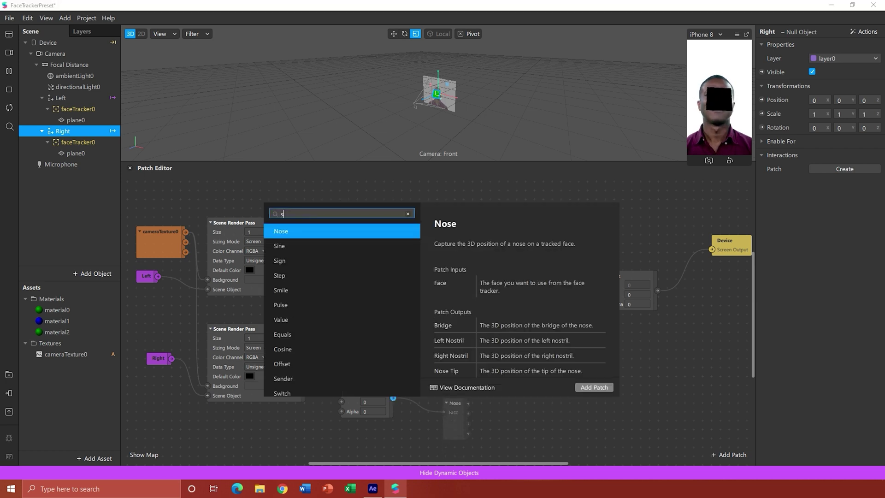
text(hader)
click(310, 247)
click(594, 387)
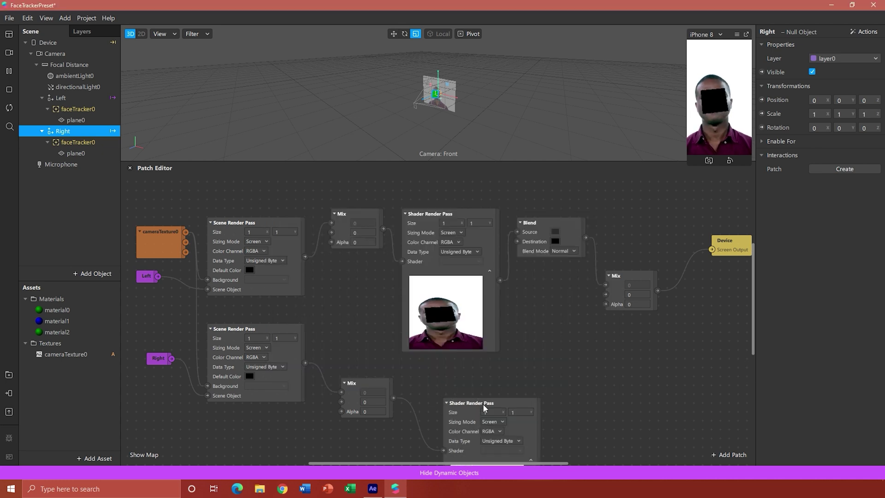
drag(484, 407, 460, 369)
Step: Add a Blend patch with the lower Shader Render Pass as its Source and connect its output to the final Mix's second input
drag(517, 431, 571, 405)
text(blend)
click(719, 390)
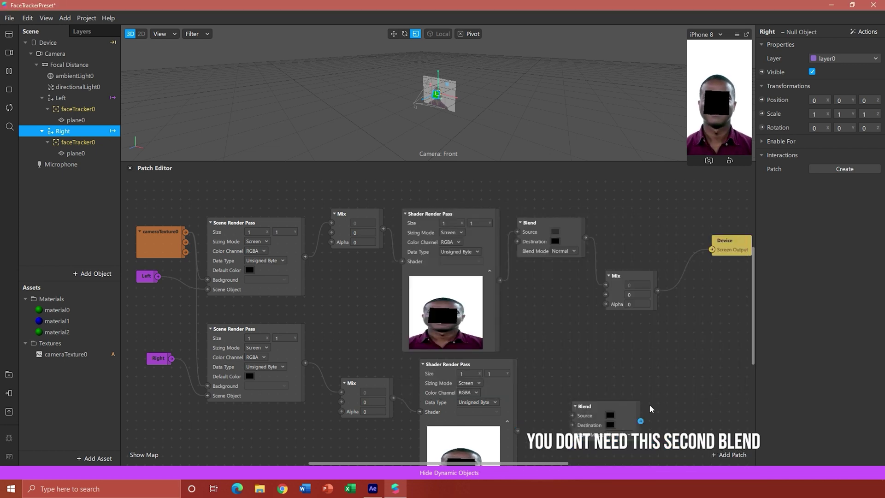
drag(517, 430, 605, 295)
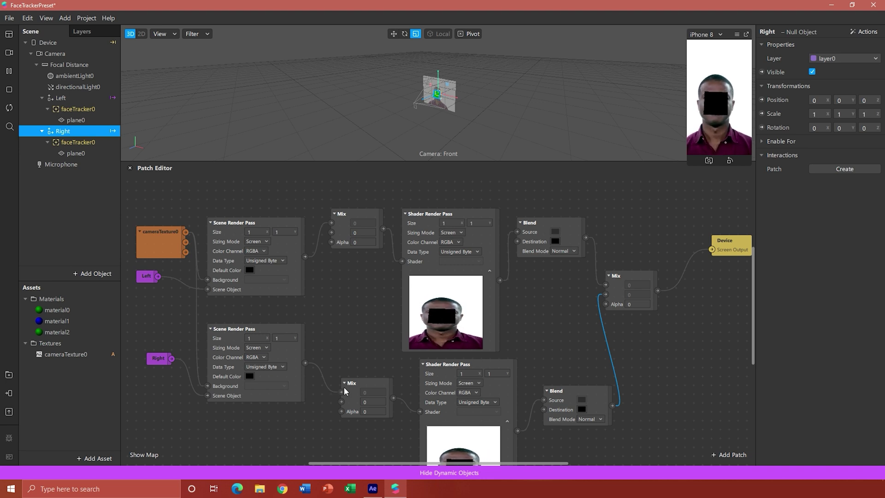
Step: Set the shader type of material0 and material1 to Flat
click(52, 310)
ctrl+click(57, 321)
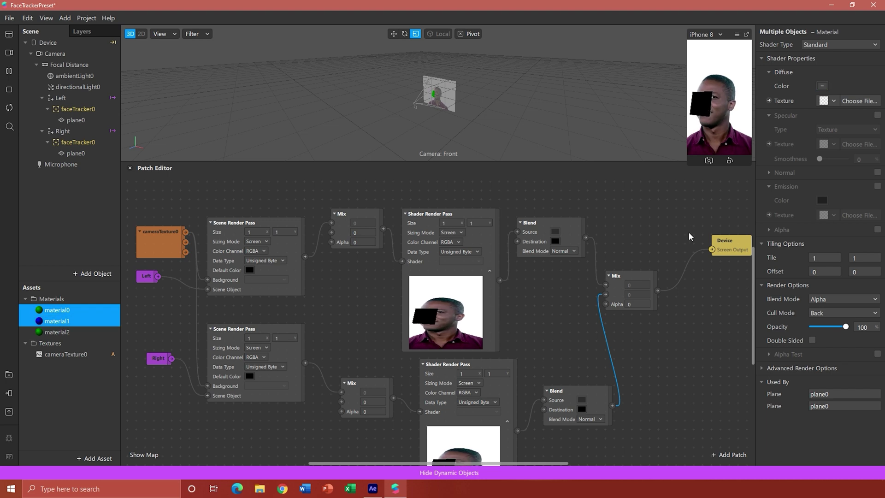
click(839, 45)
click(835, 56)
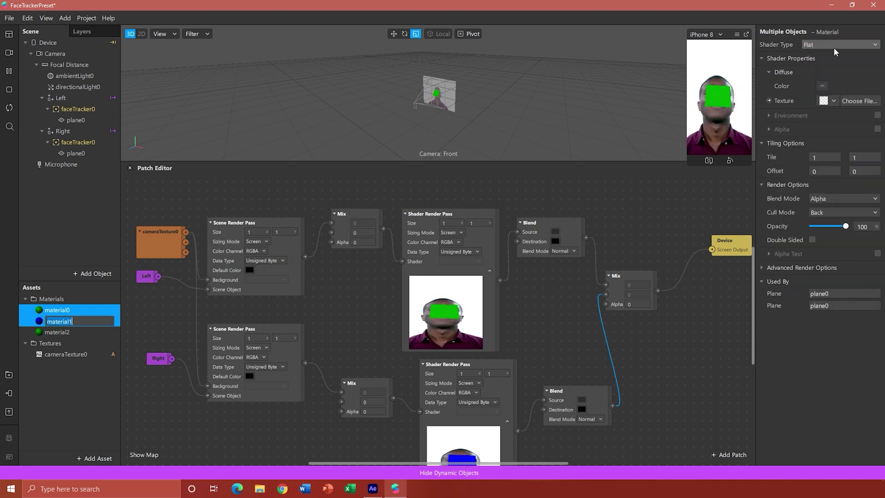
Step: Shift the lower Shader Render Pass patch slightly closer to its Mix patch
scroll(523, 323, down, 2)
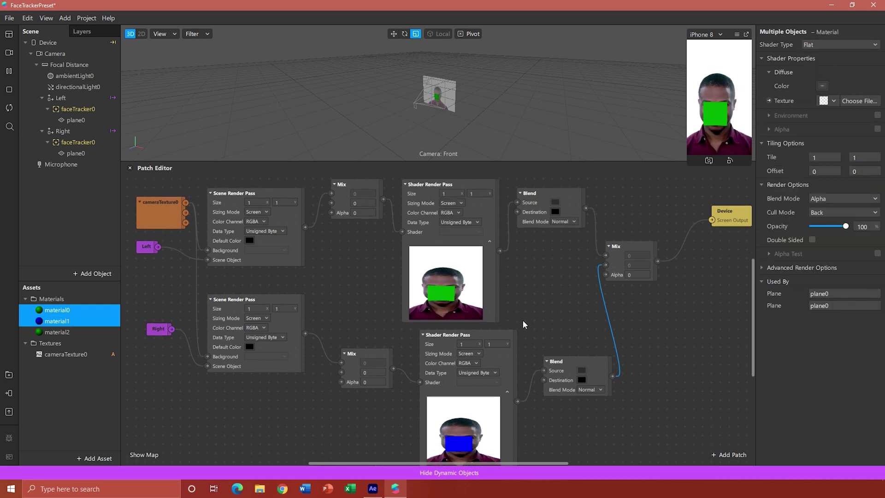
scroll(523, 318, down, 4)
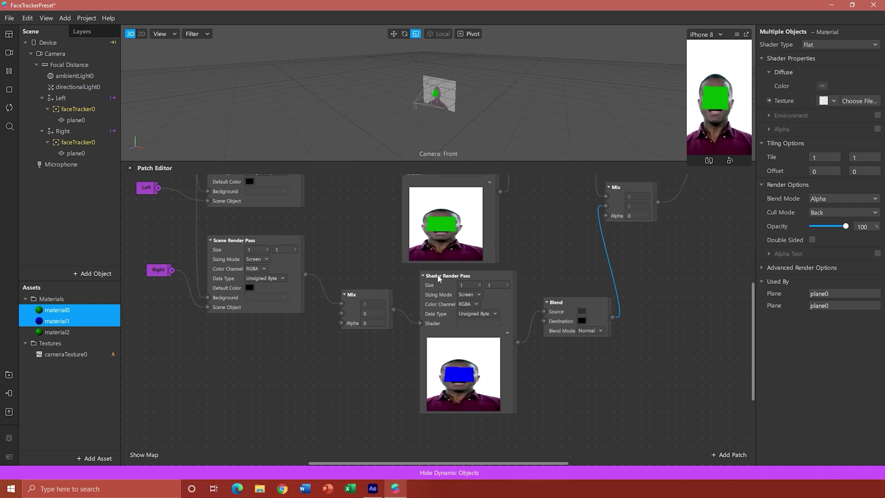
drag(438, 278, 430, 277)
scroll(583, 285, up, 7)
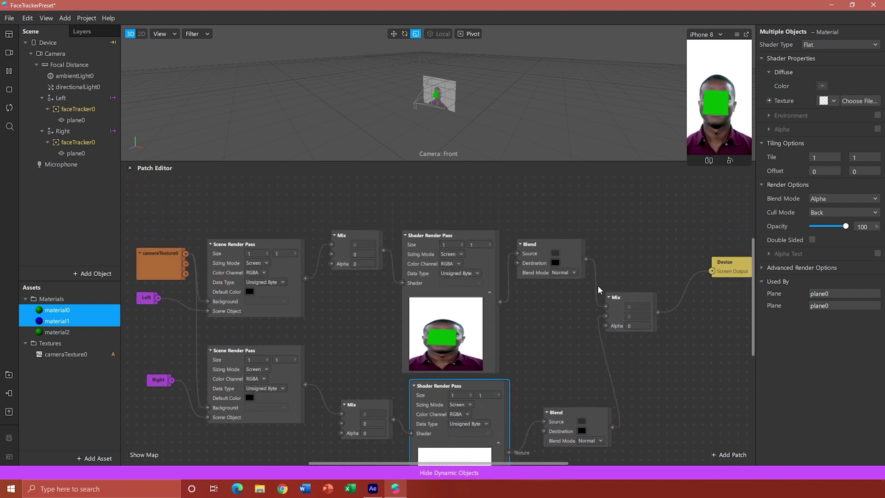
scroll(598, 290, up, 1)
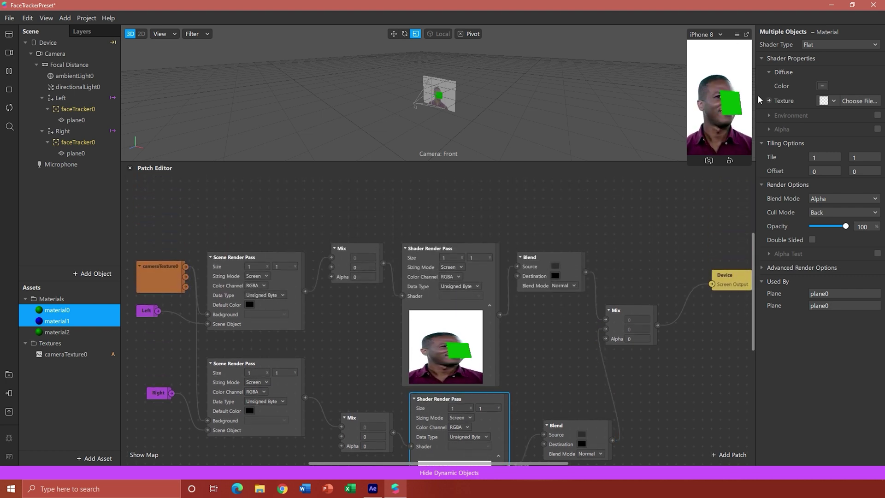
Step: Move the blue plane under Right up above the face, to a Y position of about 0.14
click(74, 153)
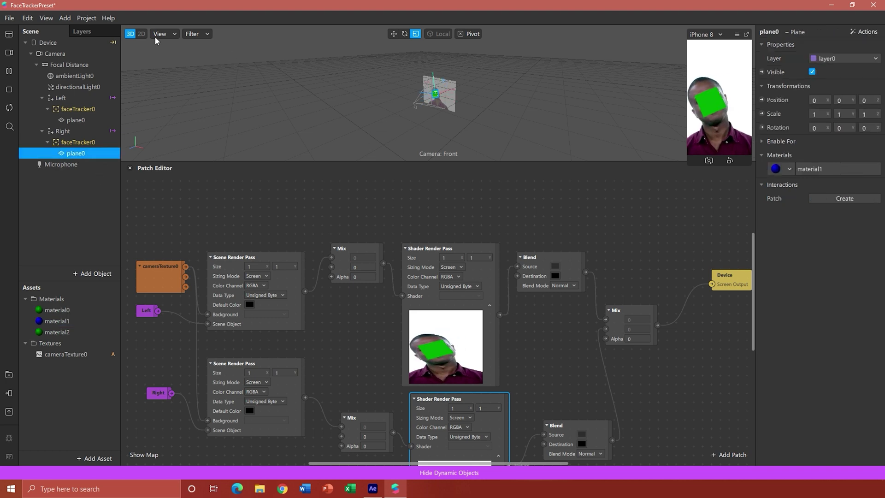
click(394, 33)
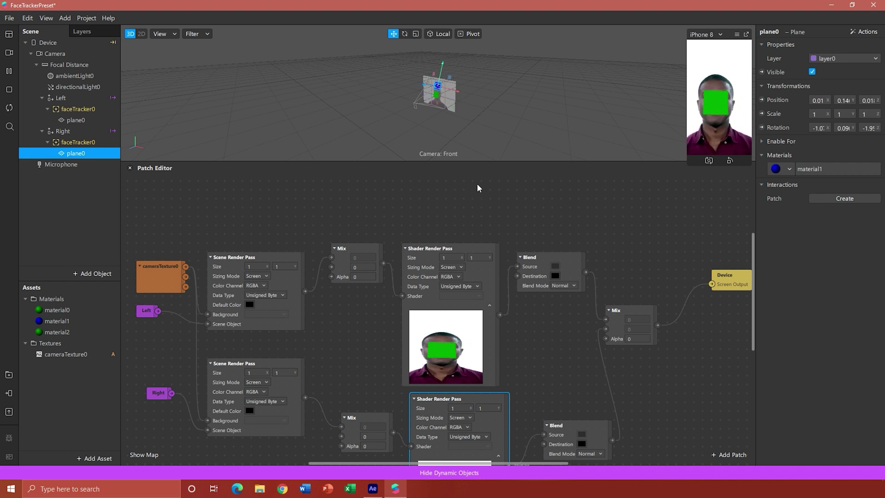
Step: Shift the lower Blend patch slightly closer to the lower Shader Render Pass
scroll(548, 344, down, 3)
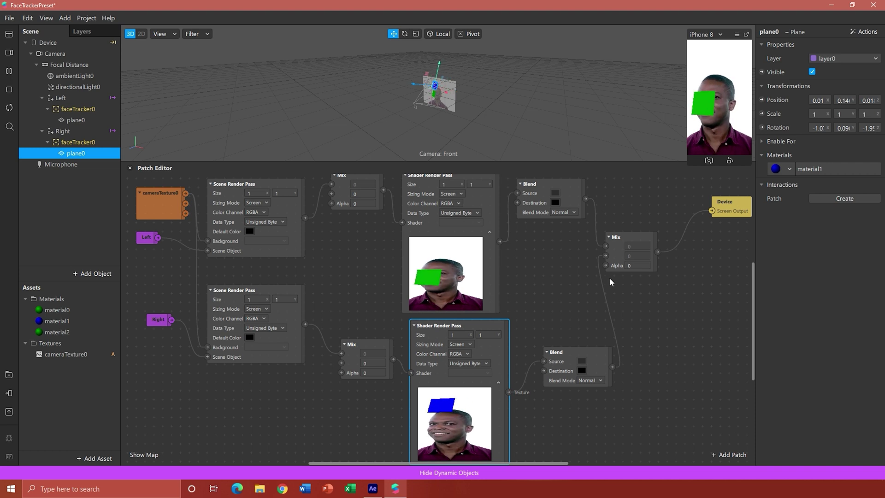
click(587, 348)
scroll(601, 323, up, 2)
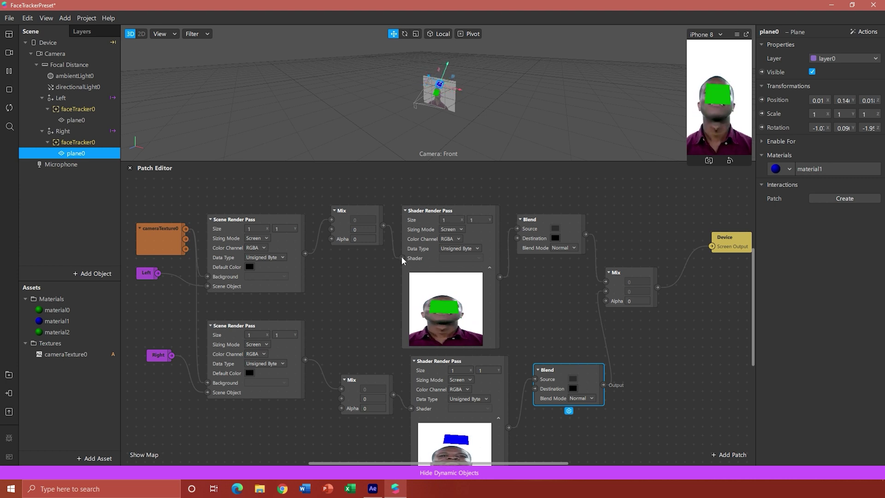
Step: Switch to After Effects and show the Comp 1 timeline
click(68, 99)
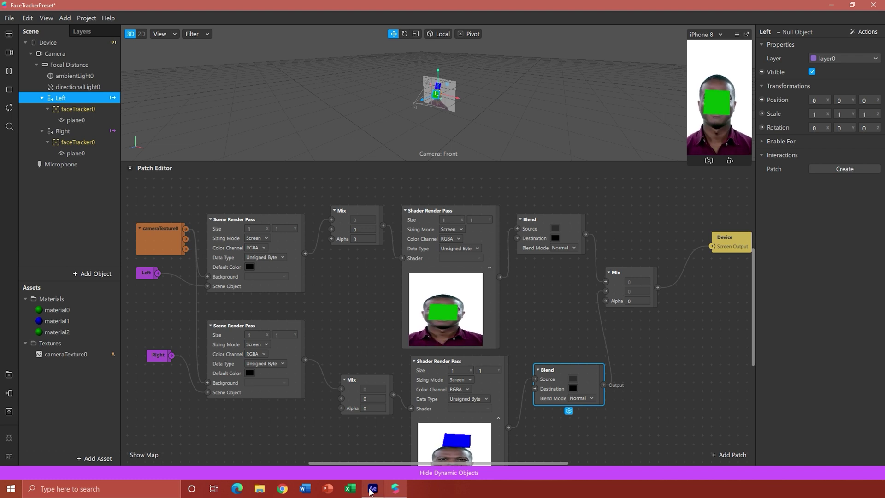
click(372, 490)
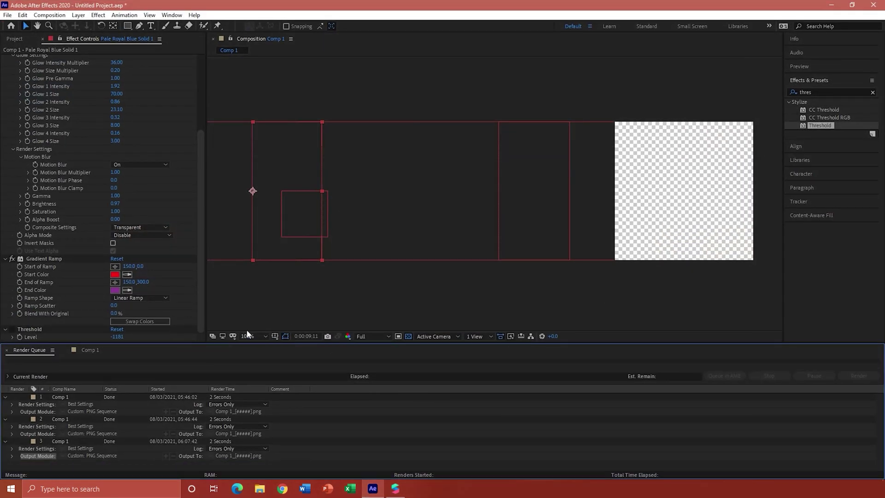
click(85, 350)
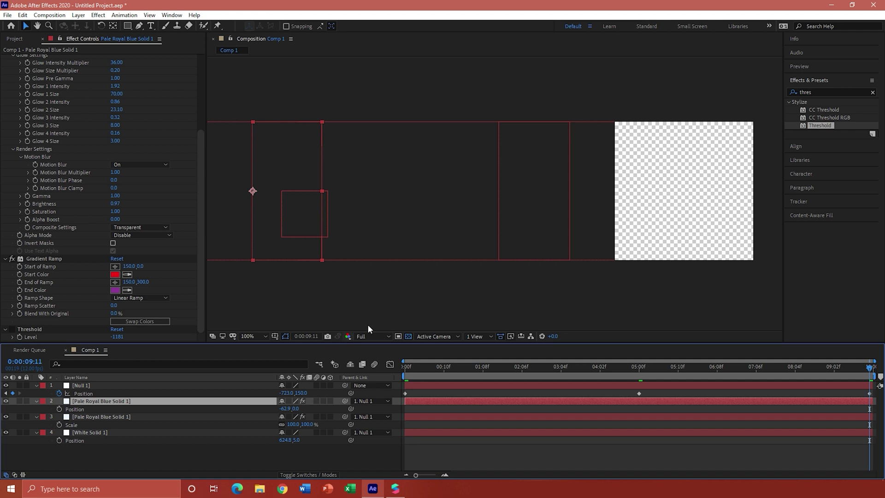
Step: Hide the White Solid 1 layer and preview the glowing streak animation from the first frame
drag(429, 361, 395, 375)
click(5, 432)
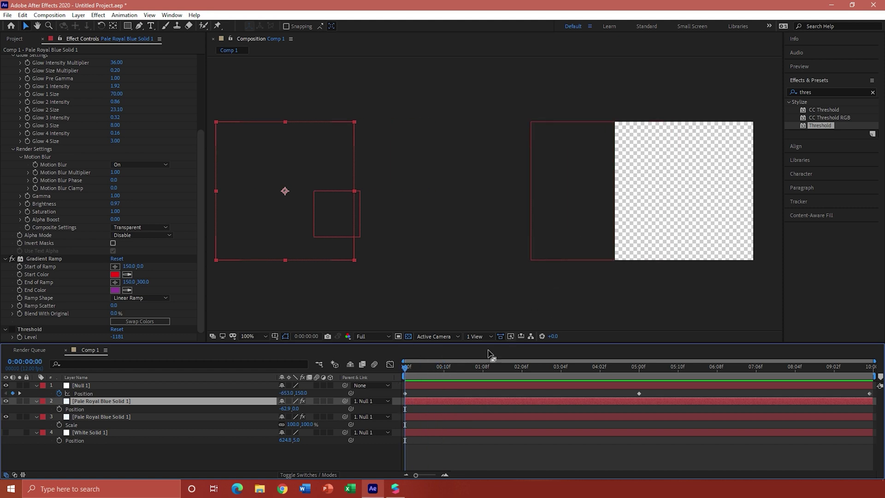
drag(403, 371, 438, 389)
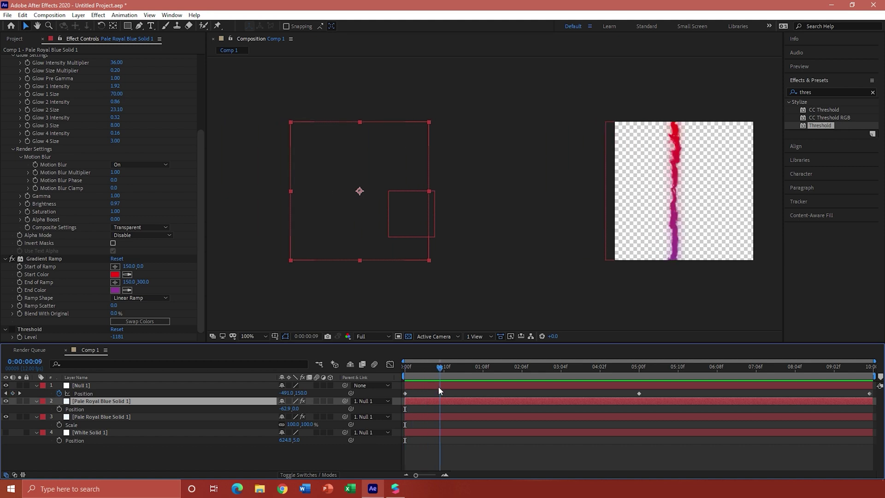
mouse_move(438, 389)
mouse_down()
mouse_move(582, 375)
mouse_move(869, 375)
mouse_move(455, 387)
mouse_up()
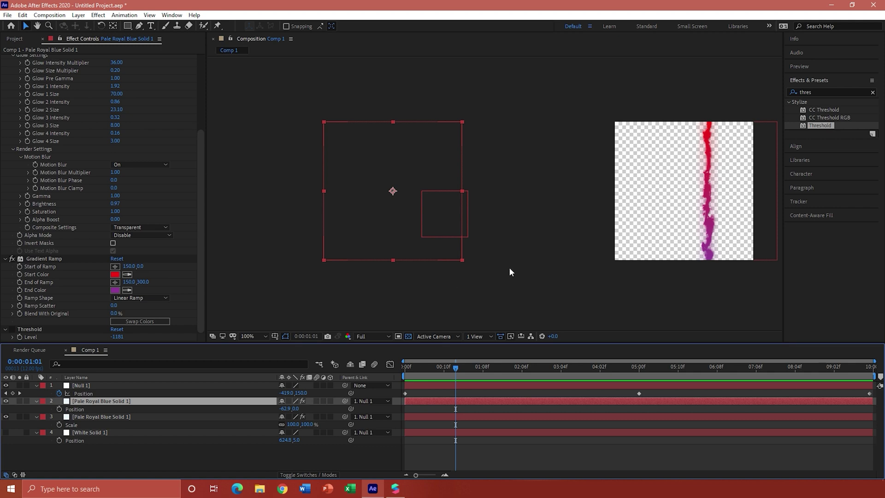
key(space)
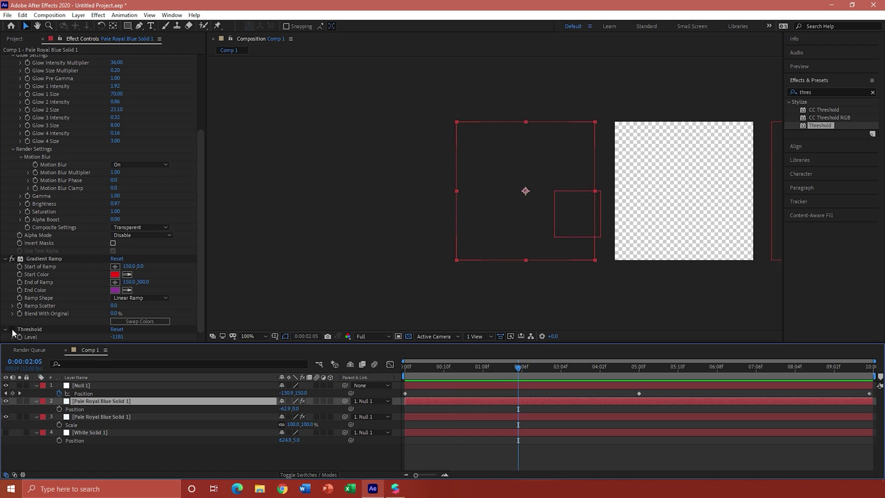
Step: Enable the Threshold effect on the lower Pale Royal Blue Solid 1 layer and move the playhead to 0:00:00:11
click(85, 384)
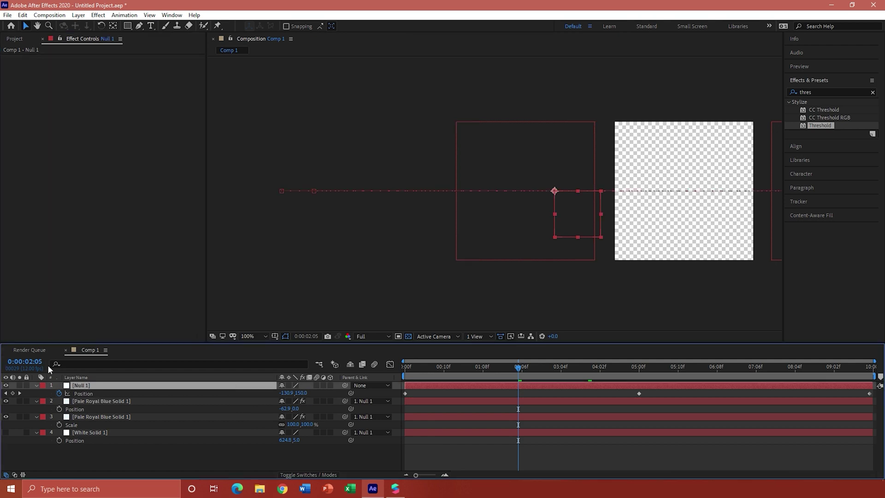
click(94, 413)
scroll(25, 336, down, 5)
click(16, 337)
drag(495, 369, 449, 371)
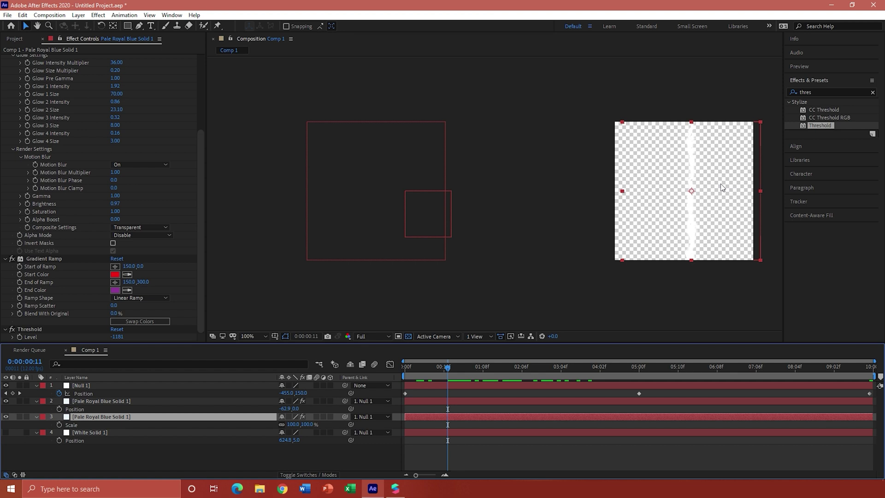
Step: Show the White Solid 1 layer and return the playhead to the first frame
click(6, 431)
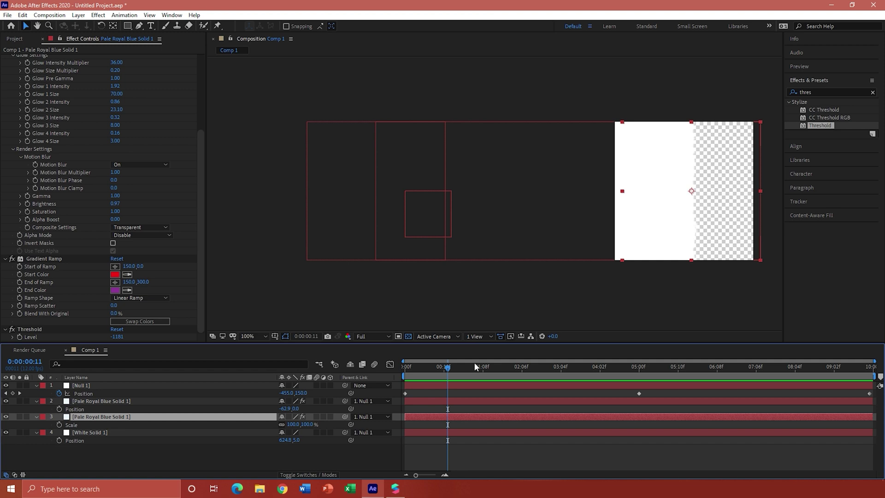
drag(447, 366, 404, 392)
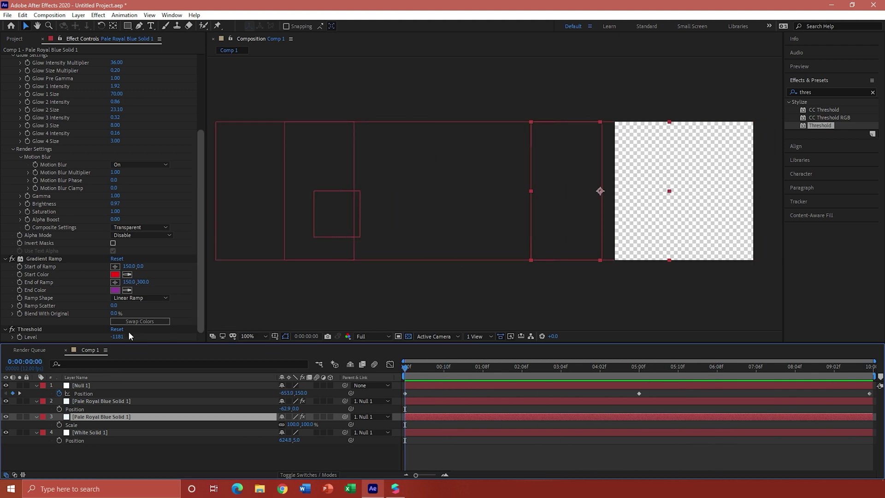
Step: Add Comp 1 to the render queue as a new item
click(34, 350)
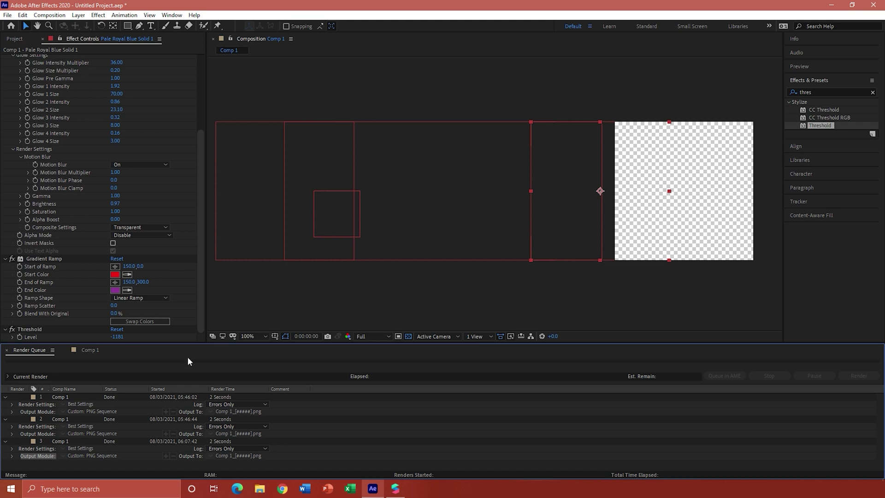
click(76, 349)
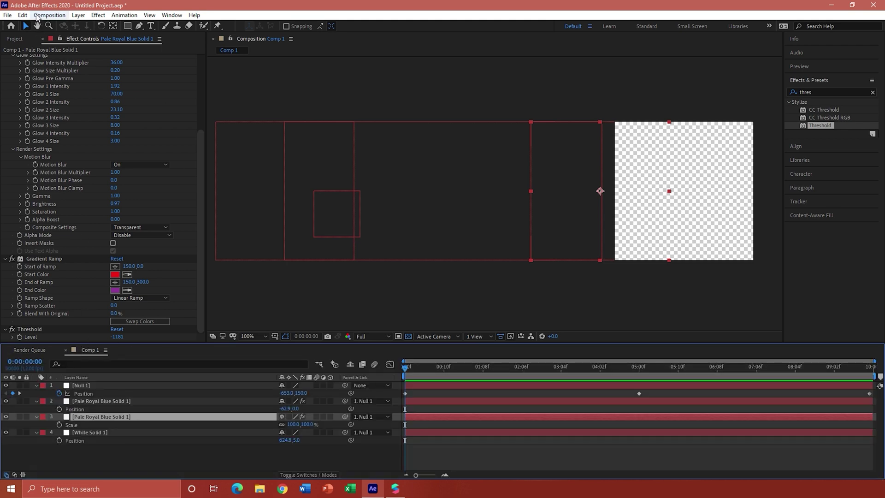
click(8, 15)
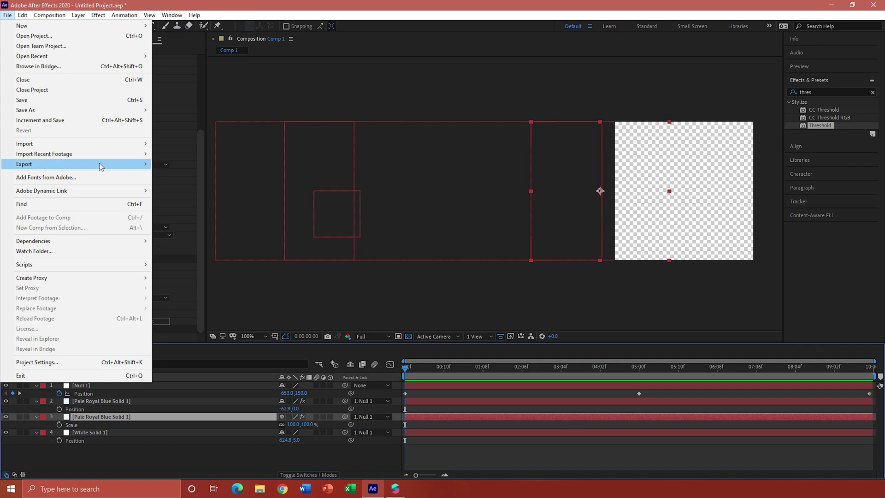
mouse_move(98, 164)
click(192, 174)
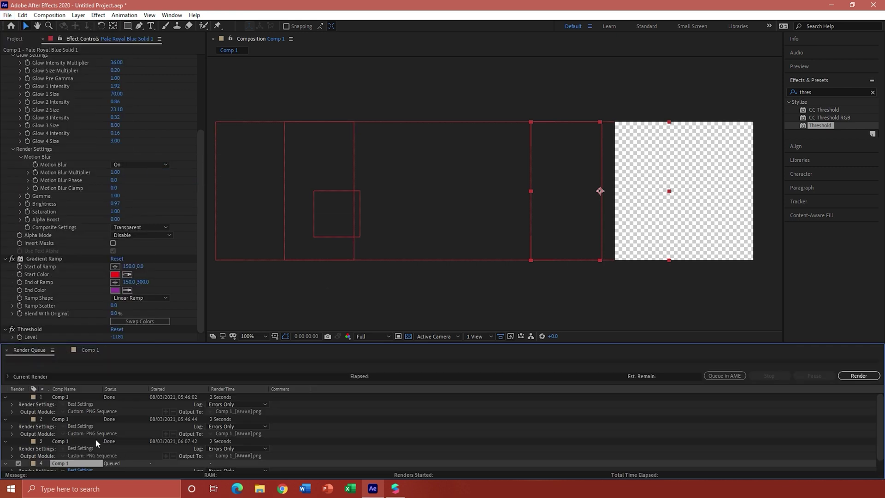
Step: Set the output module of the newly queued Comp 1 to PNG Sequence with RGB + Alpha channels
scroll(84, 466, down, 1)
click(79, 467)
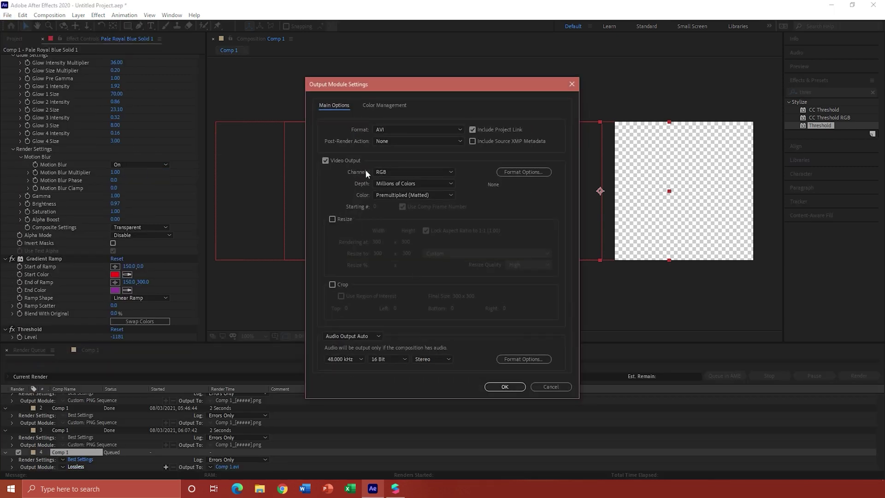
click(389, 169)
click(396, 199)
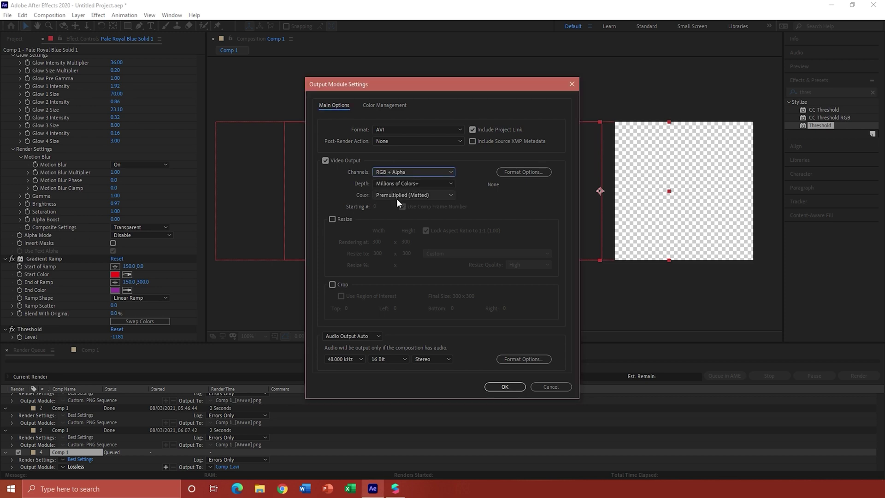
click(394, 129)
click(417, 211)
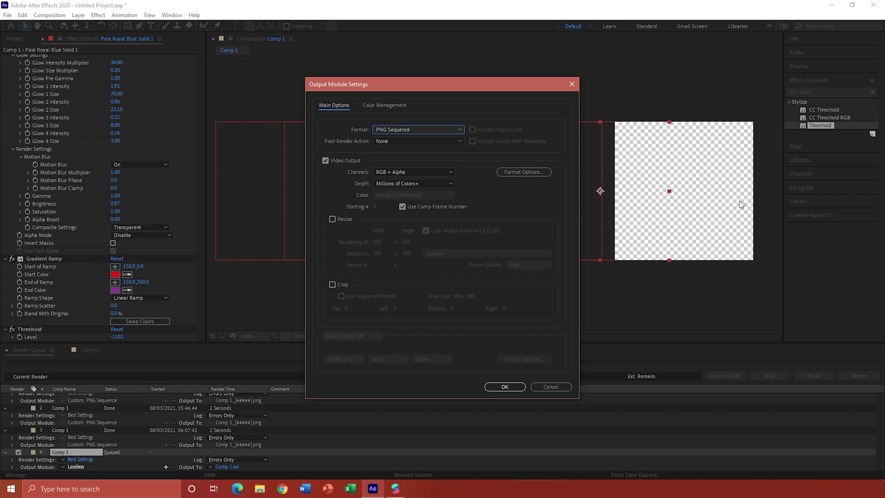
click(505, 386)
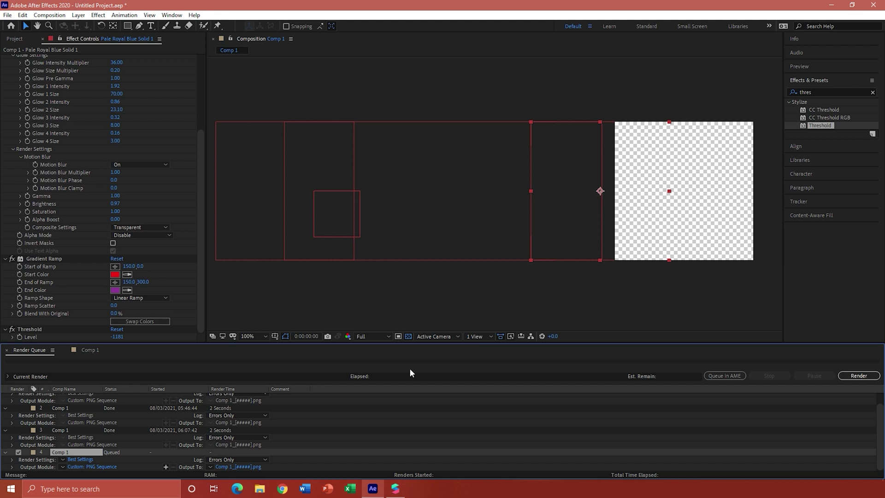
Step: Minimize After Effects to return to Spark AR Studio, and open File Explorer
click(831, 6)
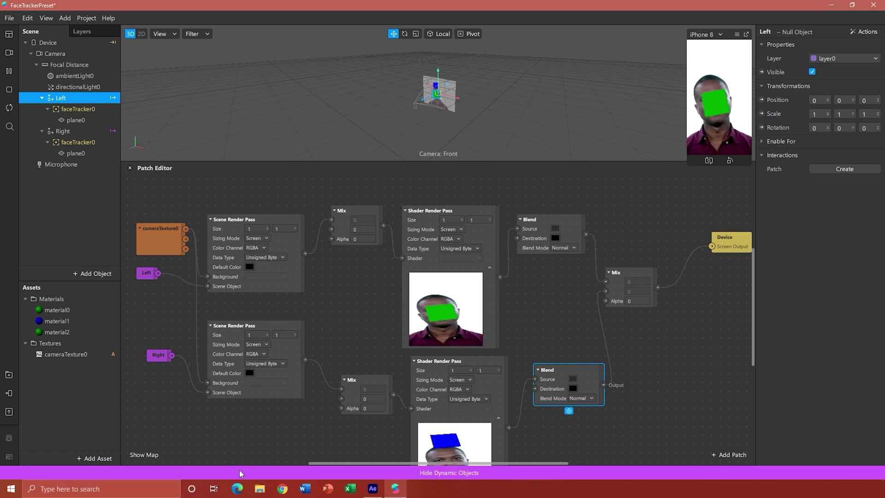
click(260, 490)
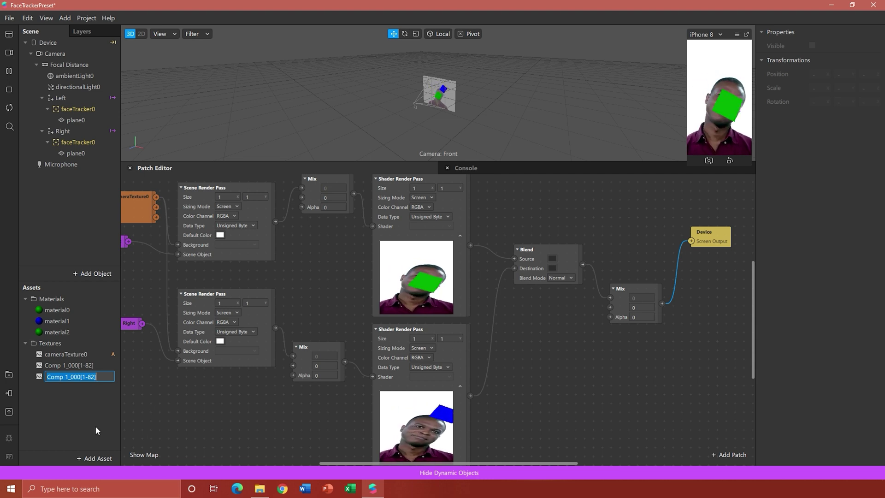
Step: Add two animation sequence assets named Mask and Transition
click(95, 459)
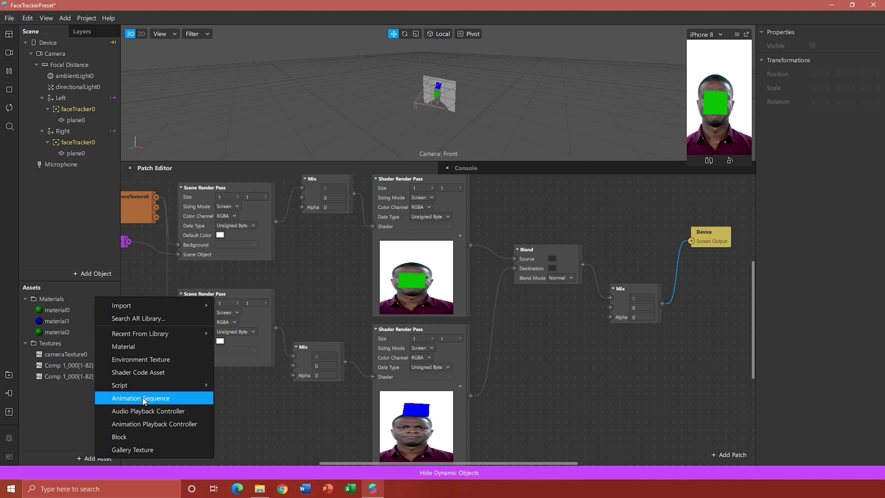
click(144, 398)
text(Mask)
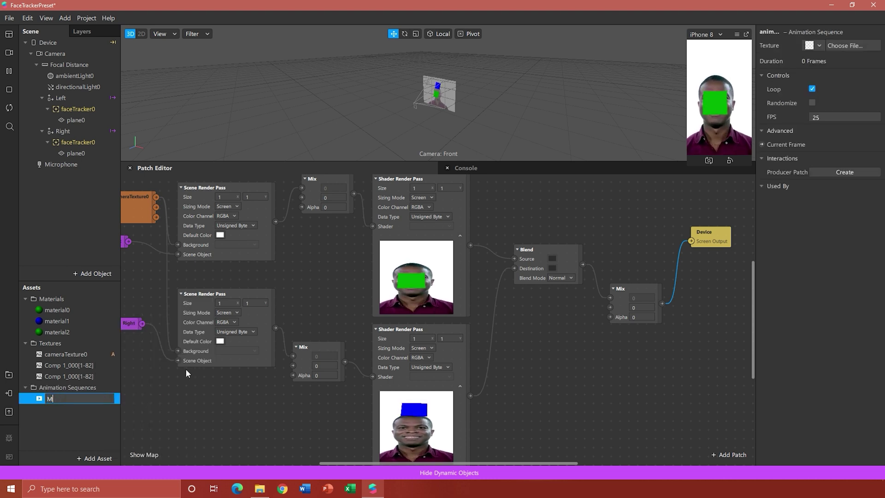
click(98, 460)
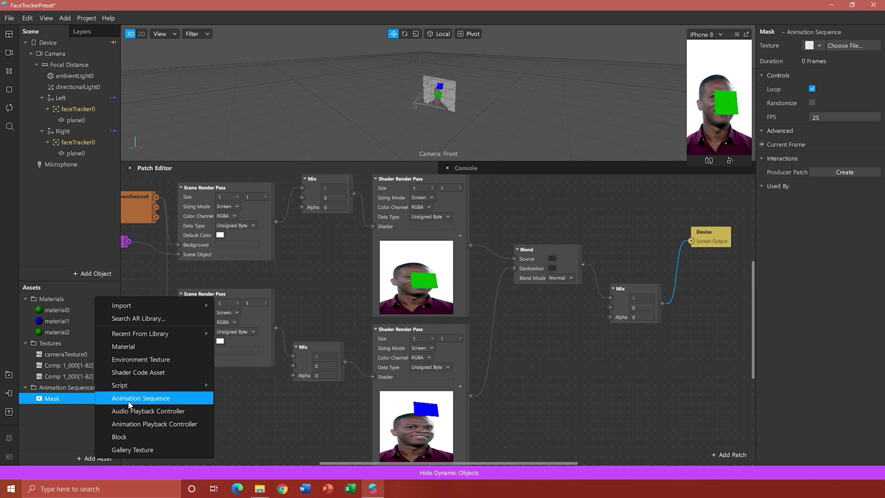
click(141, 399)
text(Transition)
key(Return)
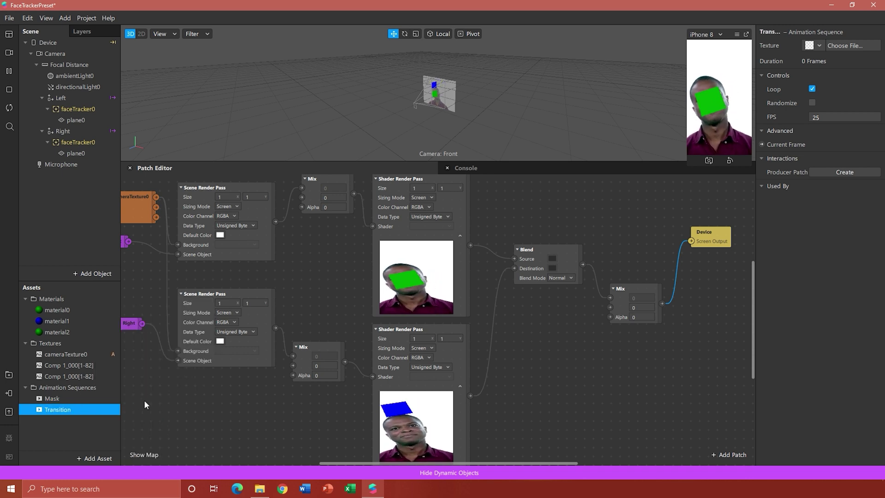
Step: Assign the first Comp 1_000[1-82] texture to the Mask sequence and the second one to the Transition sequence
click(78, 399)
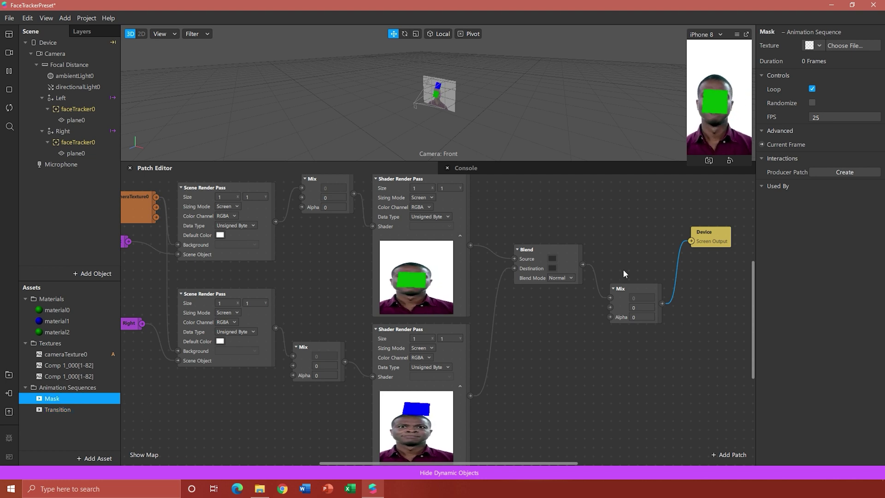
click(822, 44)
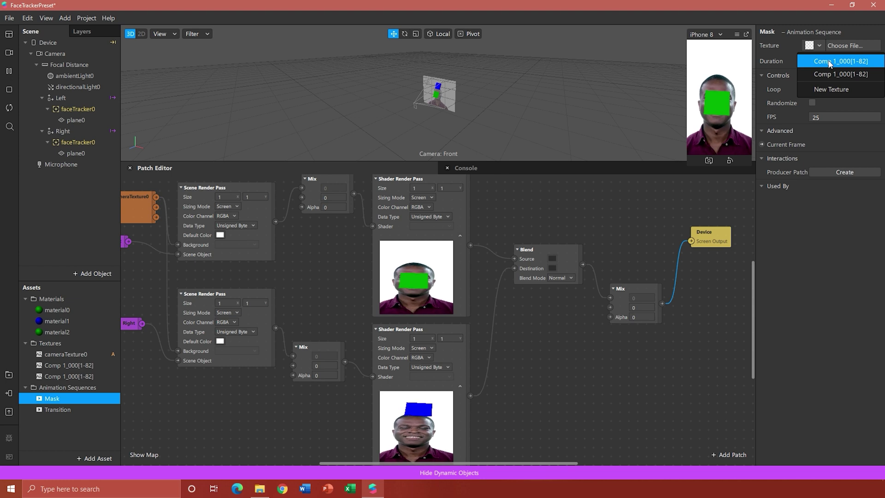
click(830, 61)
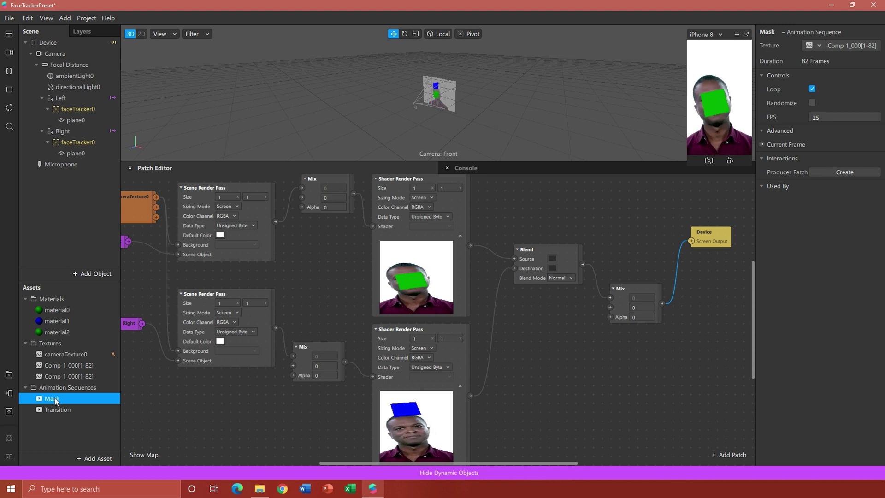
click(62, 410)
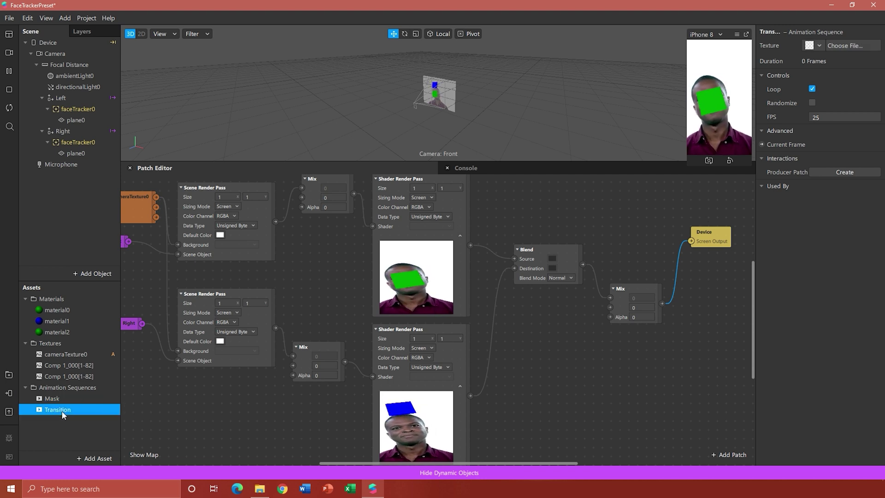
click(822, 46)
click(829, 73)
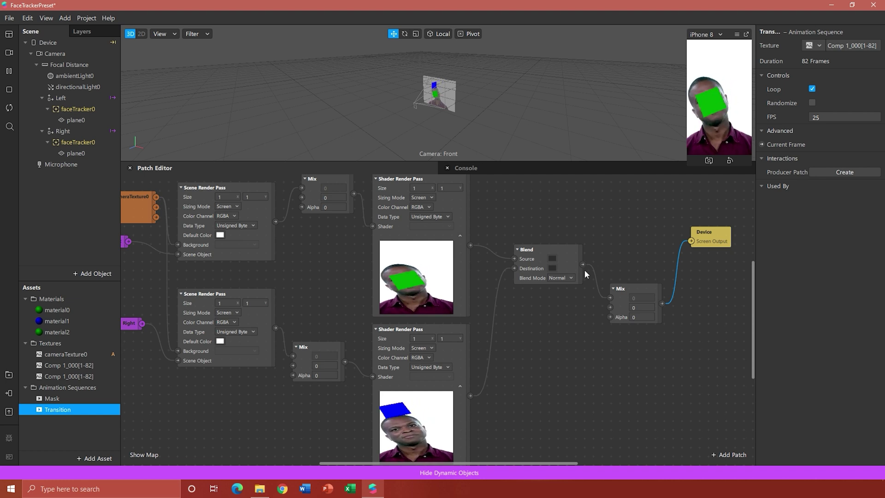
Step: Add a Mask patch, connect its A output to the upper Mix patch's Alpha input, and enlarge the device preview
click(52, 398)
mouse_move(299, 259)
mouse_down()
mouse_move(305, 250)
mouse_move(291, 262)
mouse_up()
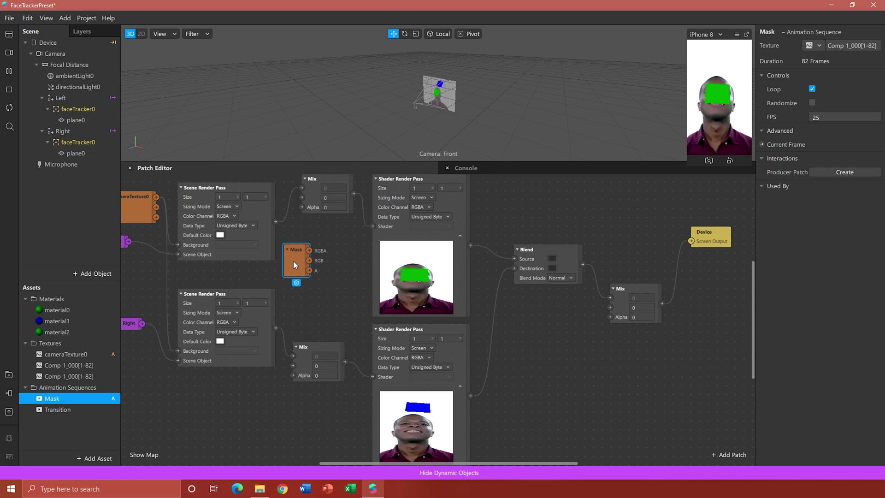
drag(309, 270, 303, 208)
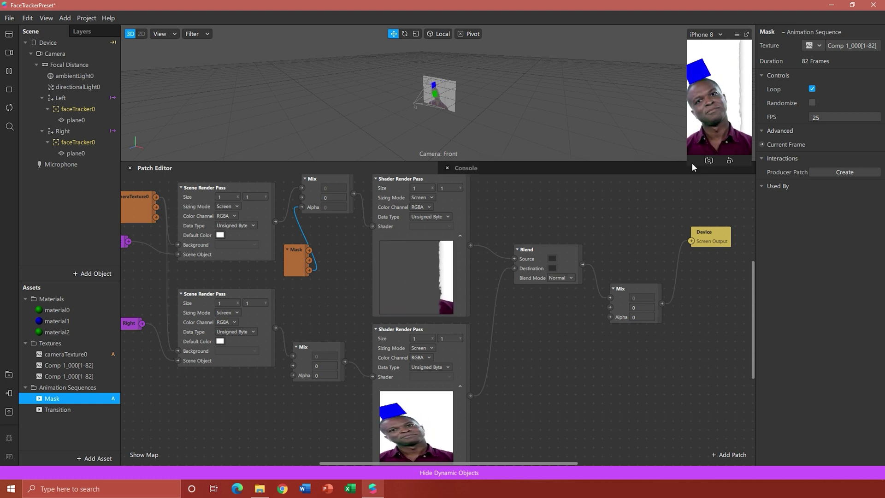
drag(687, 167, 635, 259)
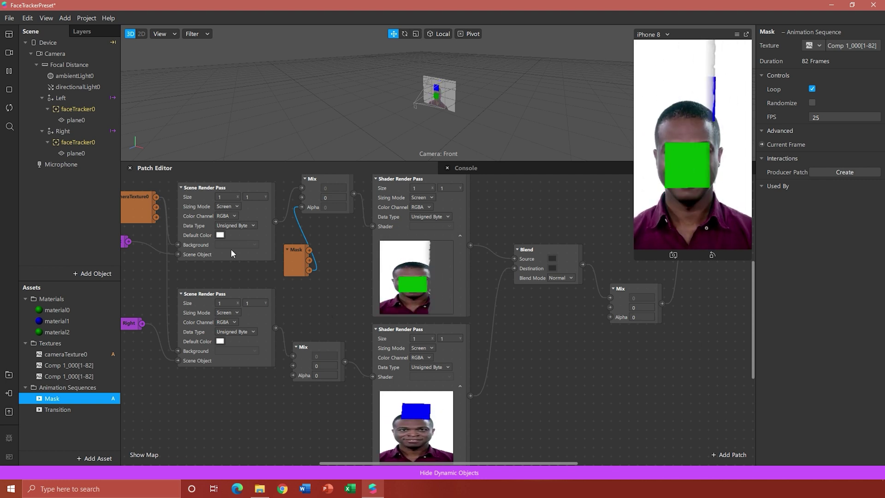
Step: Add a Transition patch, connecting its A output to the final Mix patch's Alpha input and its RGBA output to that Mix's second input
drag(52, 409, 611, 317)
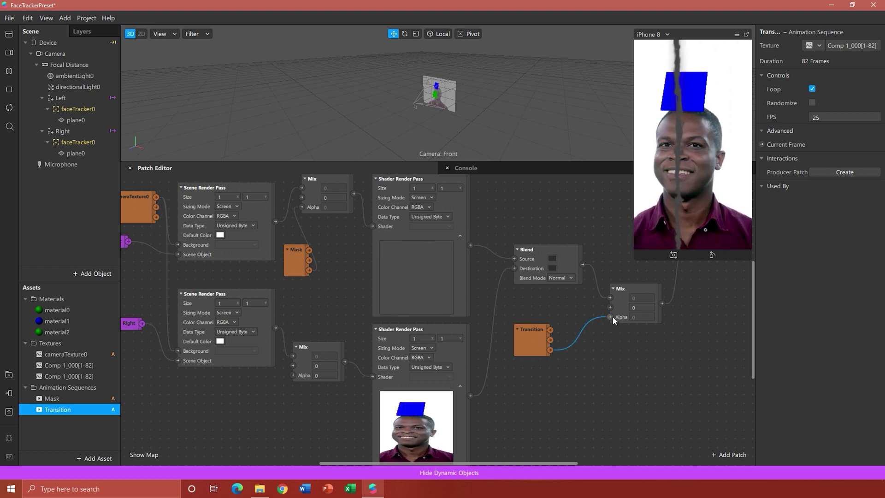
drag(550, 329, 610, 306)
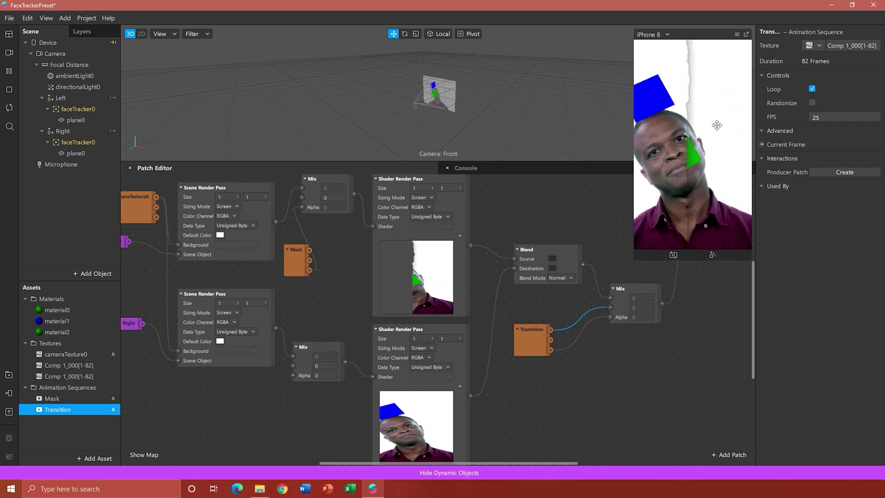
Step: Restart the effect preview and turn off looping for both the Mask and Transition animation sequences
click(8, 108)
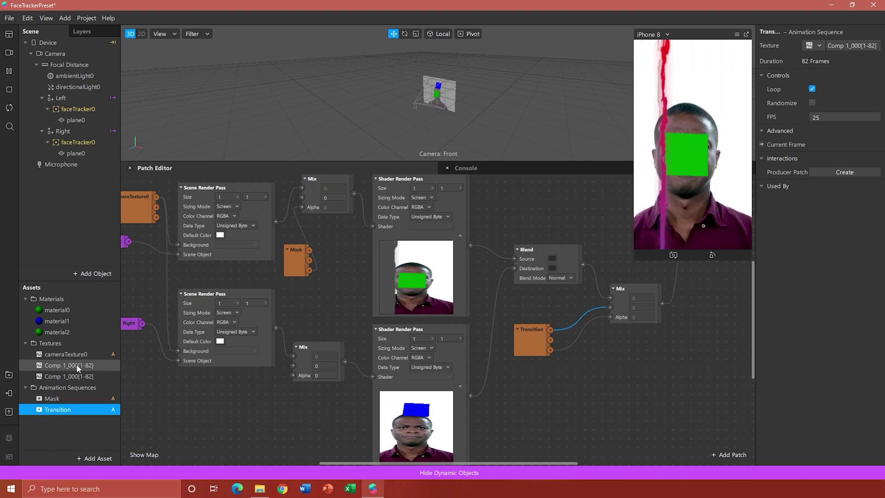
click(53, 398)
click(812, 88)
click(57, 409)
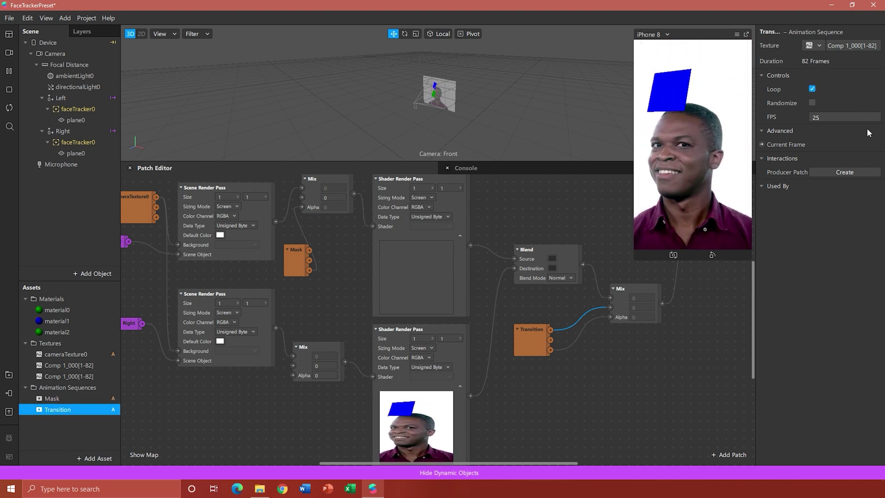
click(812, 89)
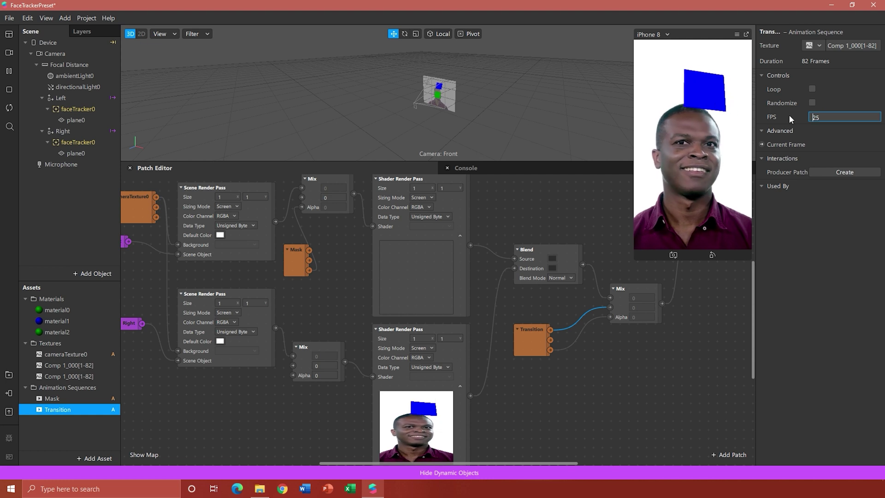
Step: Add a Screen Tap patch below the existing graph and connect its gesture output to the Flip input of a new Switch patch
scroll(258, 372, down, 5)
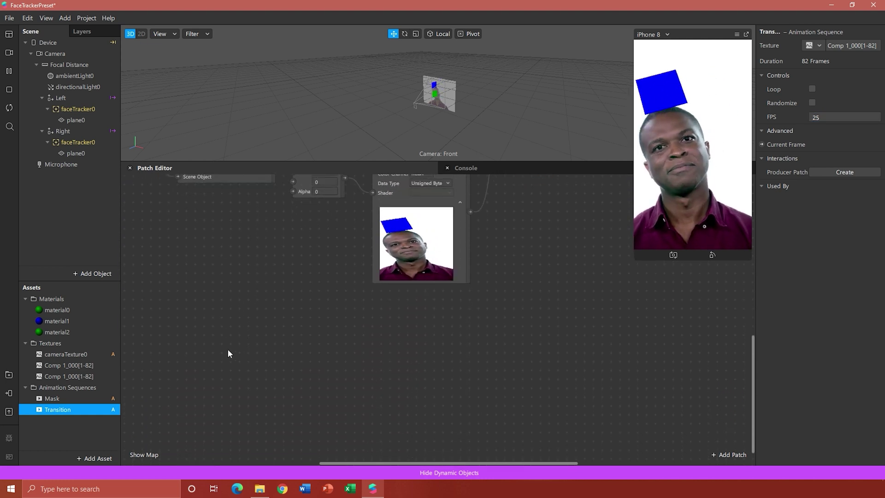
double_click(183, 357)
text(screen)
click(77, 213)
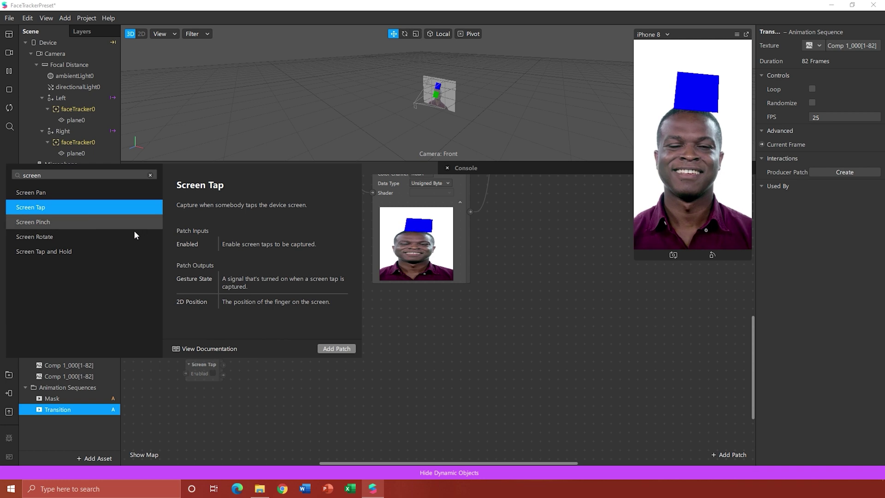
click(336, 348)
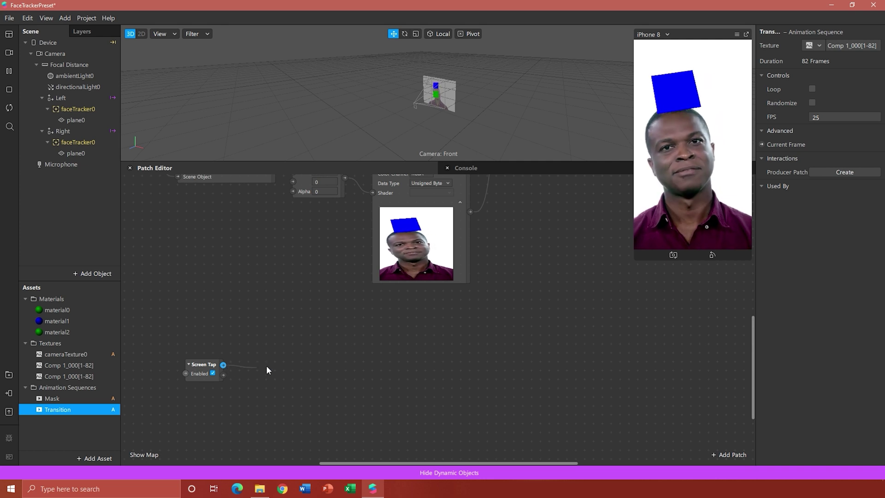
drag(280, 364, 284, 363)
text(switch)
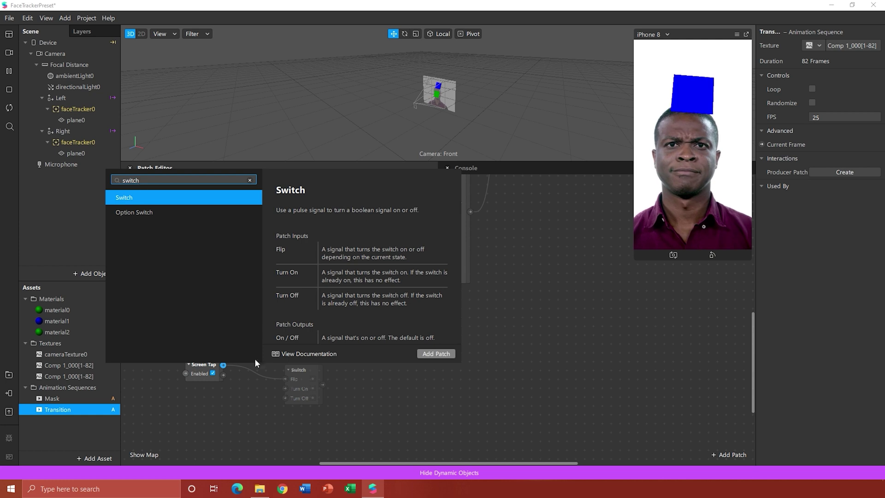
click(436, 353)
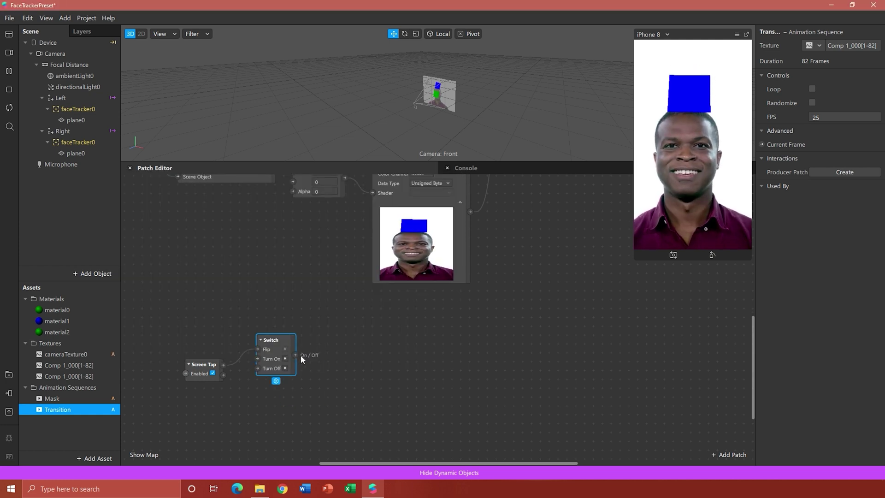
Step: Add a Pulse patch fed by the Switch patch's On / Off output
drag(329, 354, 379, 380)
text(p)
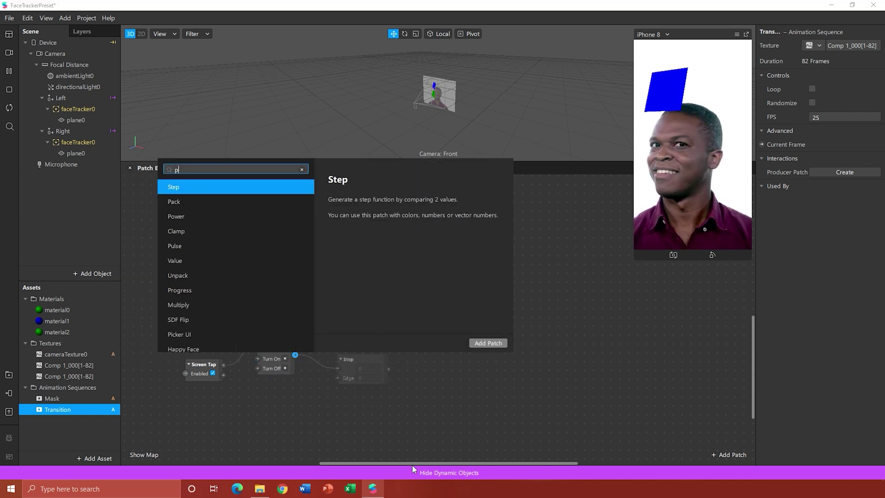
text(ulse)
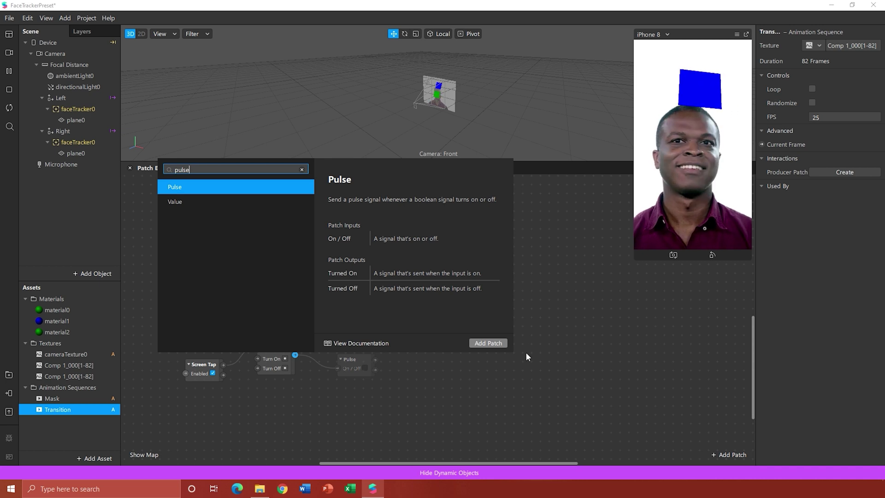
click(488, 343)
Step: Add an Animation patch, connecting the Pulse's Turned On output to Play and its Turned Off output to Reverse
drag(353, 366, 398, 341)
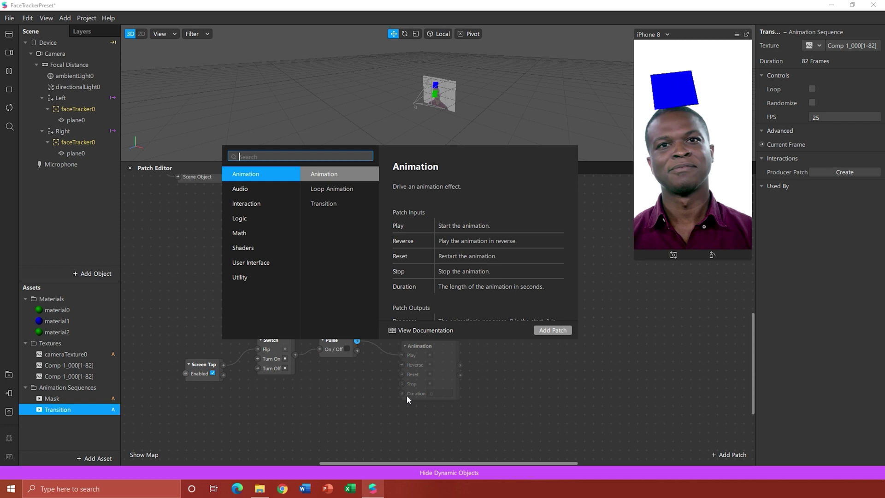
text(animat)
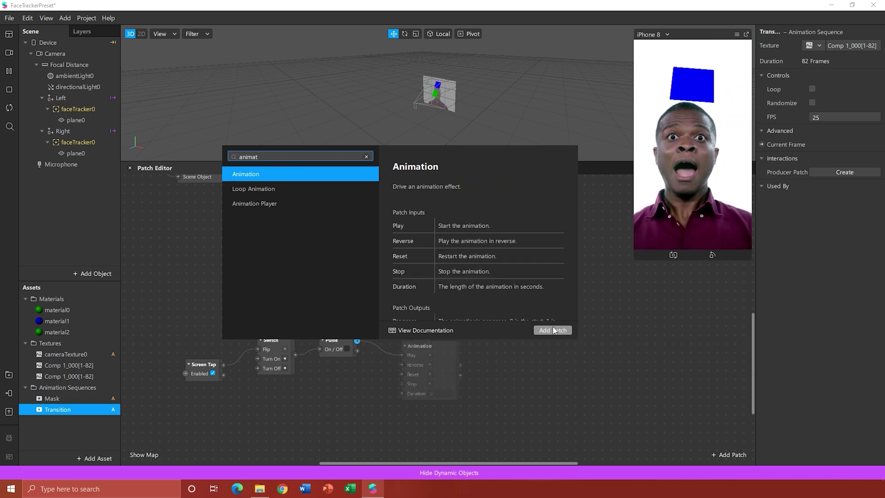
click(553, 330)
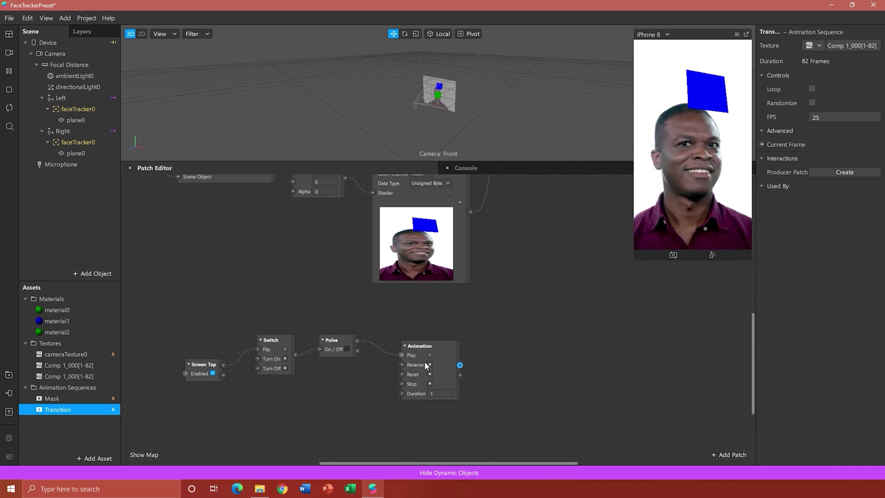
drag(356, 351, 403, 366)
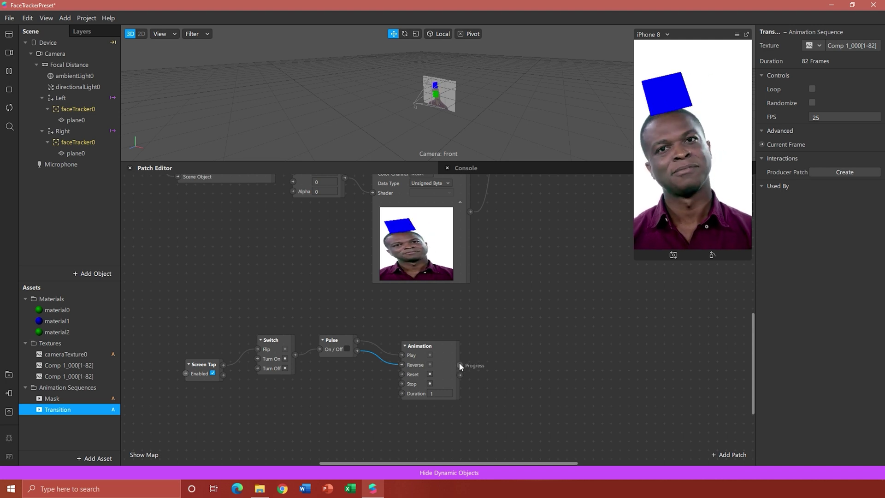
Step: Add a Transition patch fed by the Animation patch's Progress output
drag(536, 353, 537, 356)
text(tran)
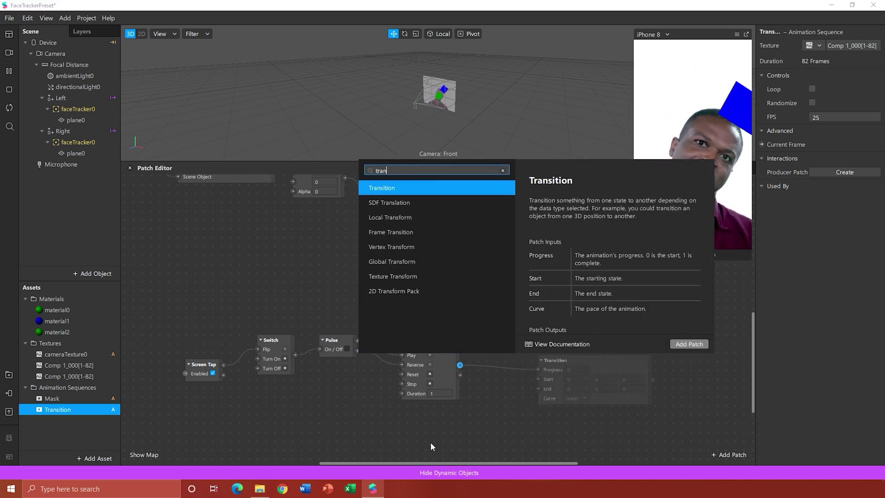
text(sition)
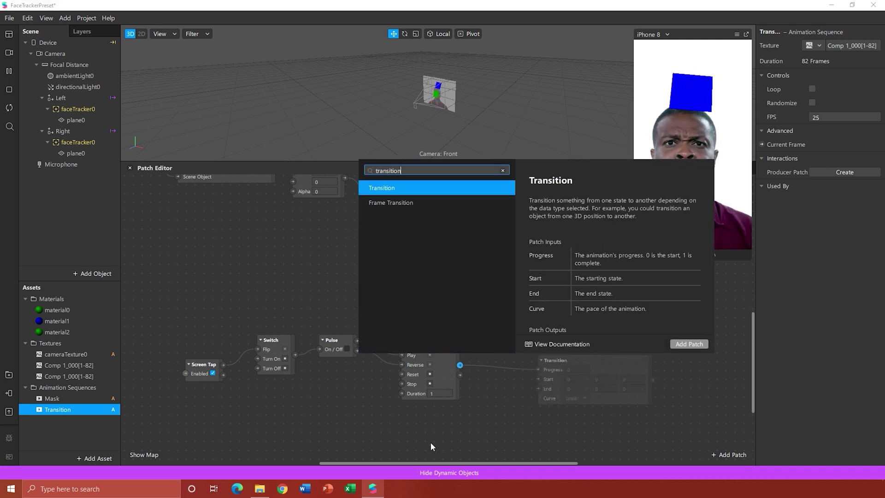
click(689, 344)
Step: Change the new Transition patch's data type to Number, place it beside the Animation patch, and set its End value to 30
click(617, 400)
click(597, 411)
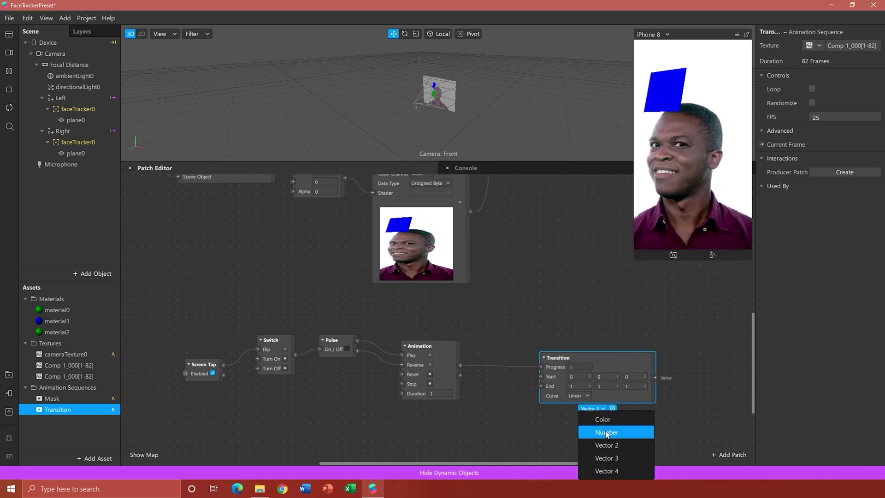
click(606, 433)
drag(577, 366, 516, 343)
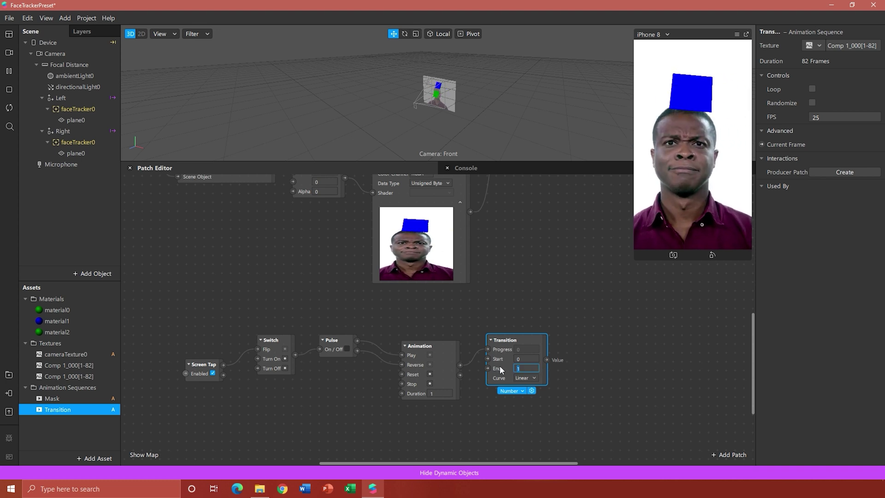
text(30)
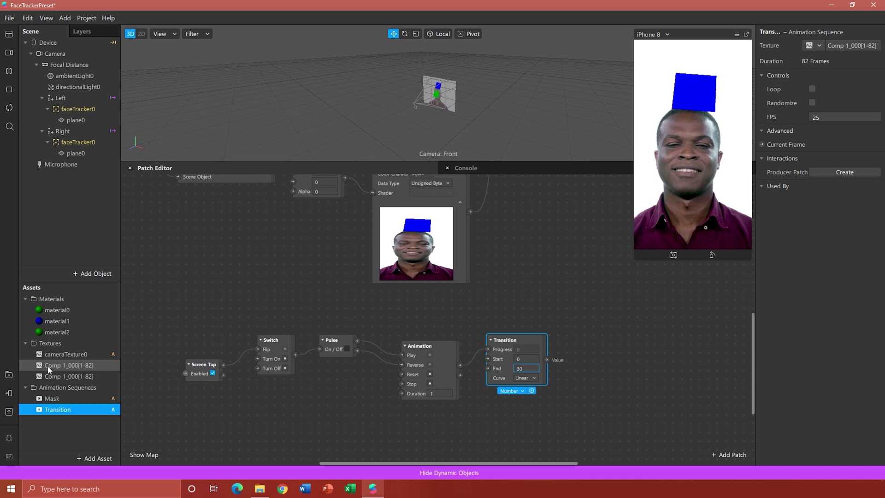
Step: Expose Current Frame for the Mask and Transition sequences and connect the number Transition patch's Value output to both
click(50, 401)
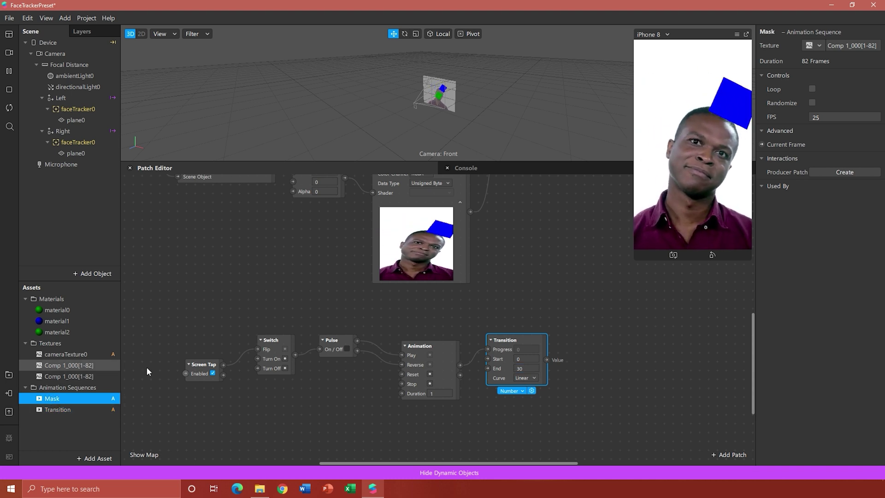
ctrl+click(55, 410)
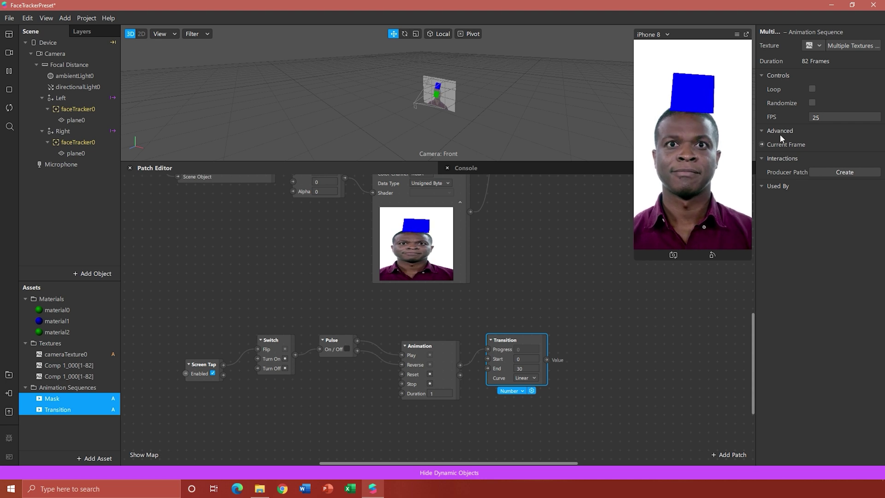
click(762, 145)
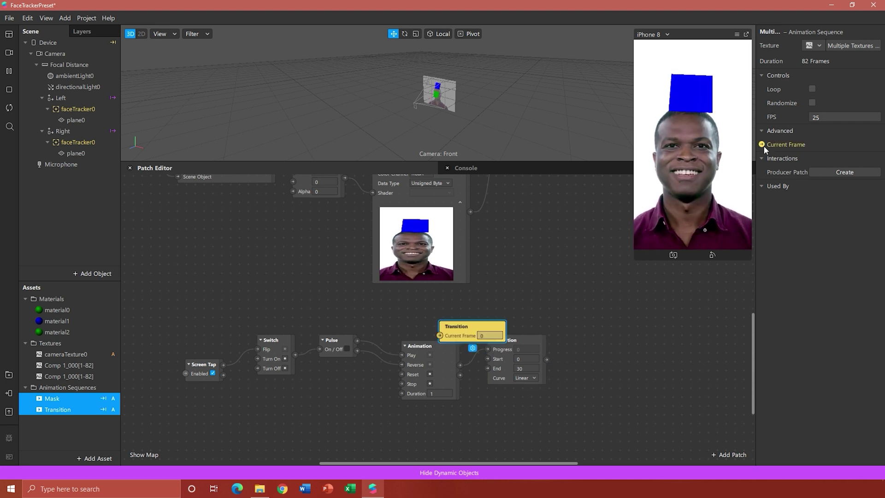
drag(468, 333, 608, 338)
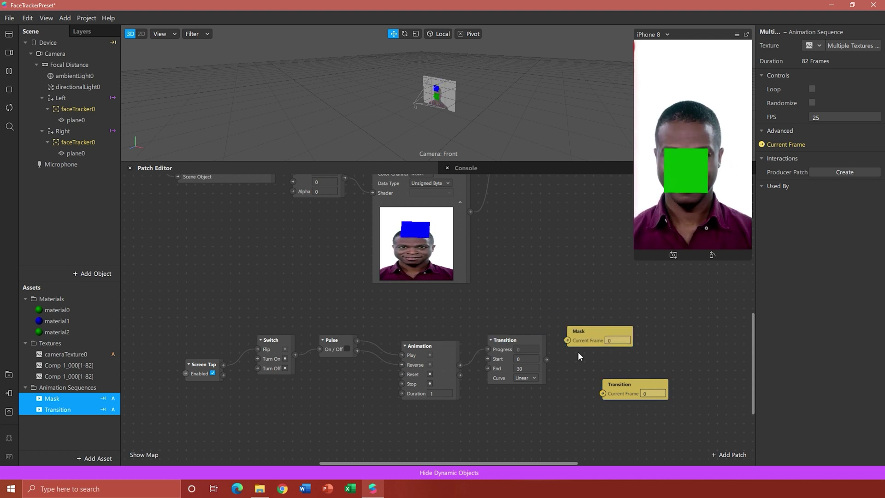
drag(547, 359, 603, 393)
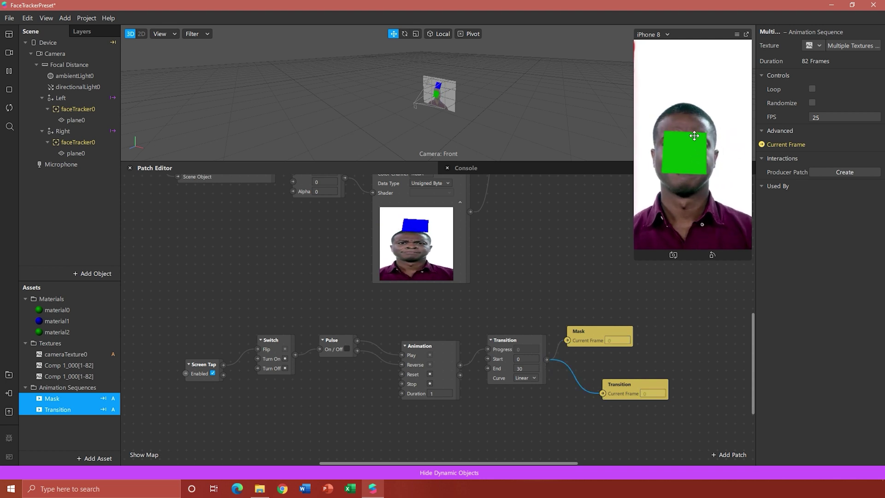
Step: Enable Simulate Touch in the device preview and tap it repeatedly to test switching between the two object groups
click(736, 34)
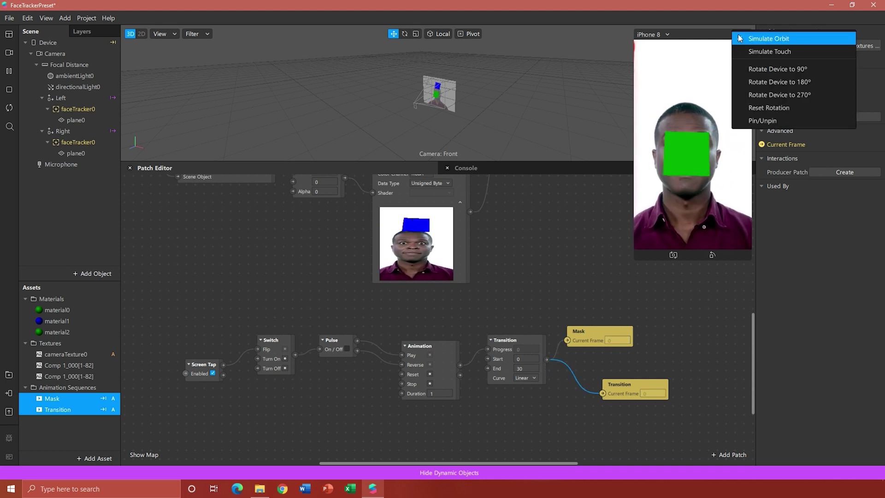
click(764, 52)
click(716, 166)
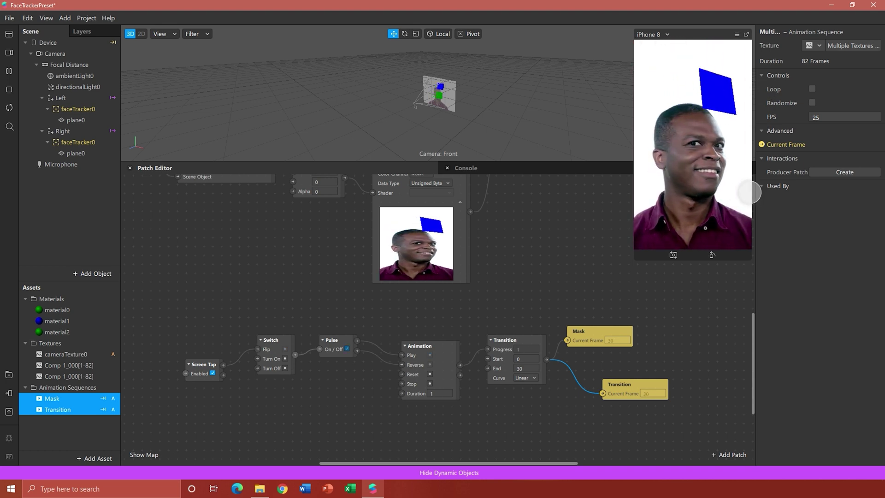
click(751, 193)
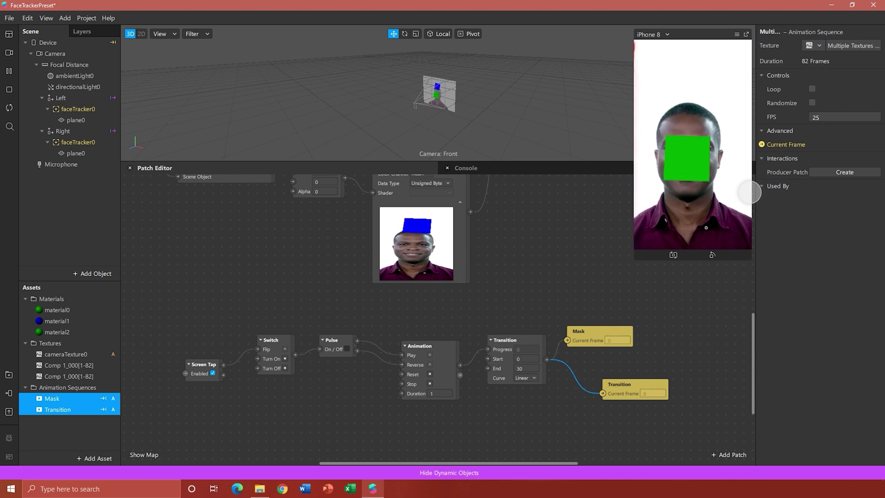
click(741, 192)
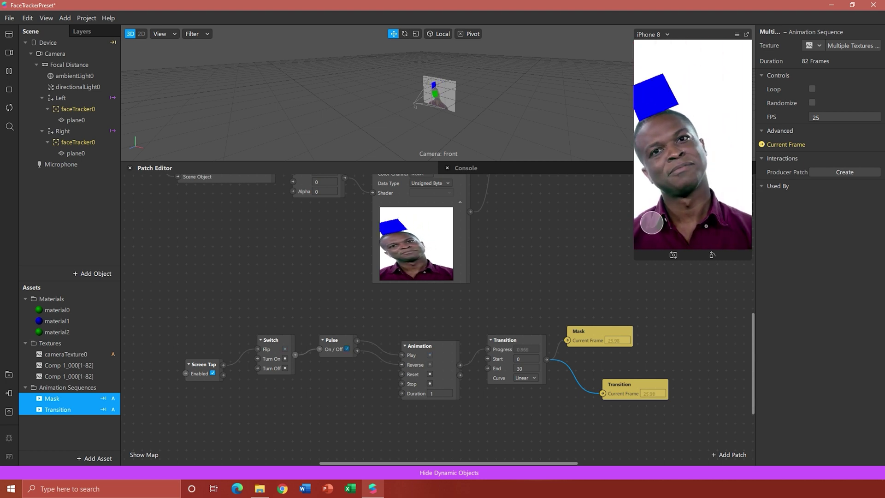
click(744, 231)
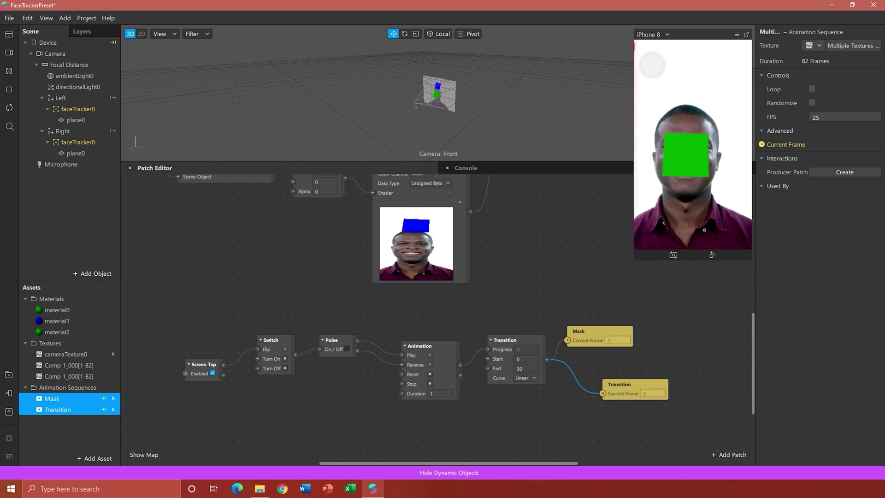
click(731, 133)
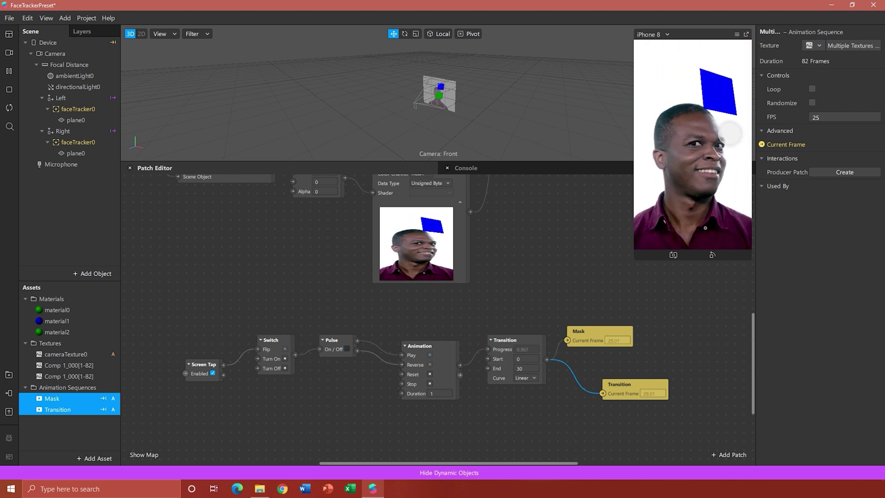
click(731, 134)
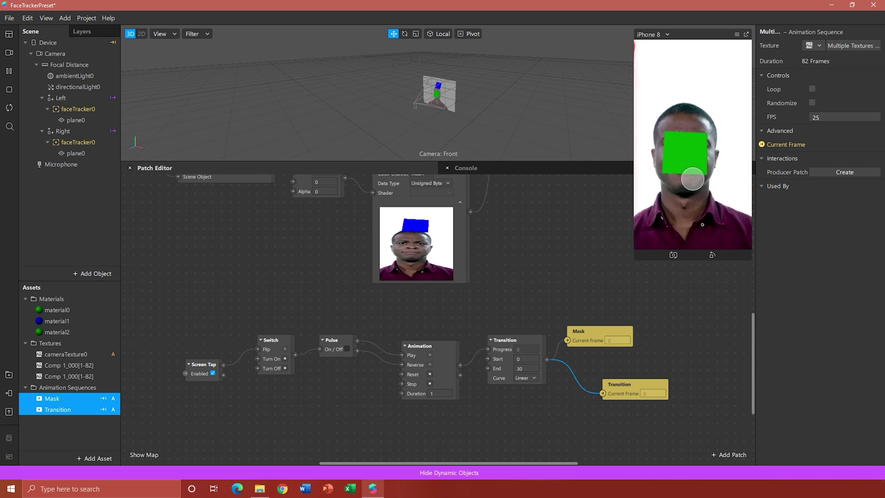
click(686, 127)
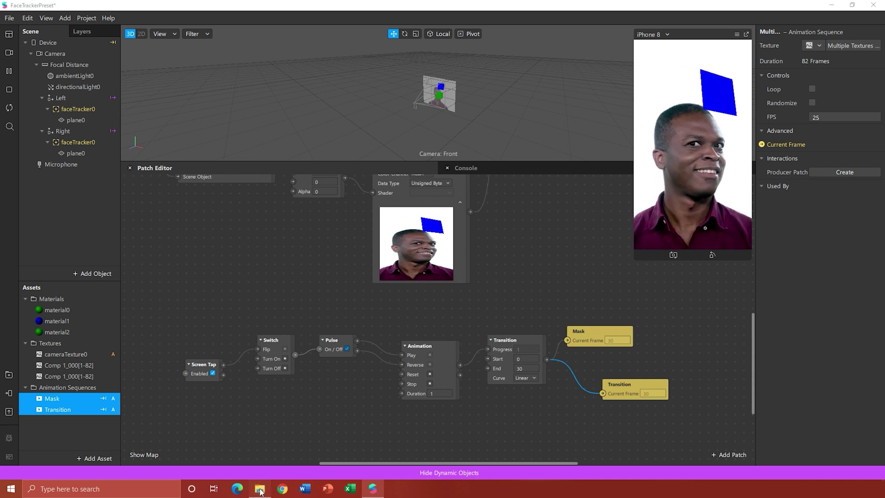
Step: Switch to File Explorer and import the rendered Comp 1 frames, beginning with Comp 1_00000, into the project's textures
key(alt+Tab)
scroll(531, 145, up, 10)
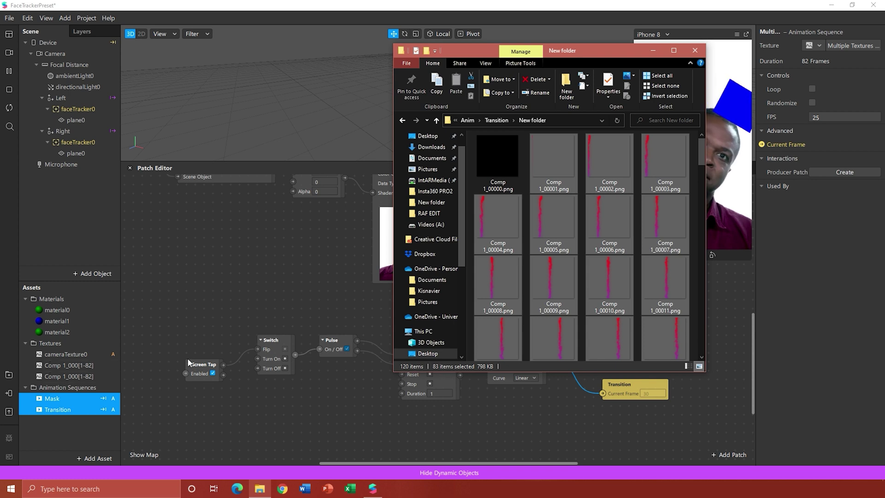
drag(188, 362, 134, 395)
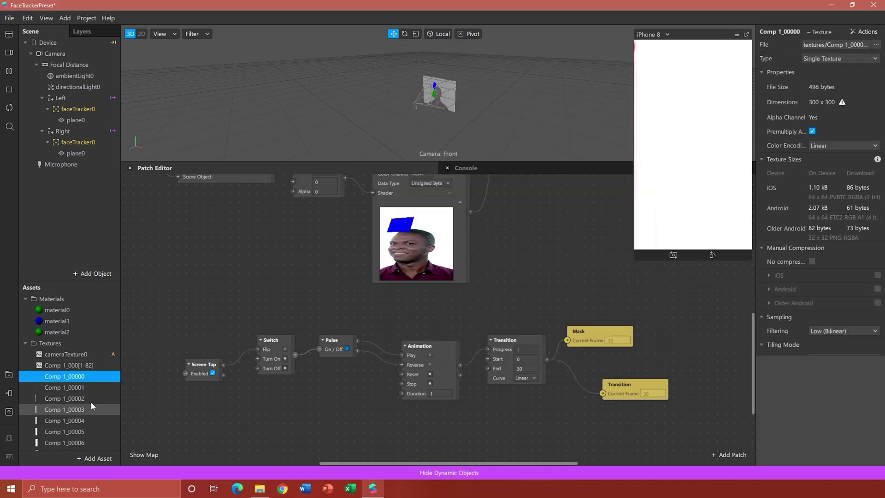
Step: Select all the imported Comp 1 mask frames in the assets and set their texture type to Texture Sequence
click(90, 407)
key(ctrl+a)
click(839, 44)
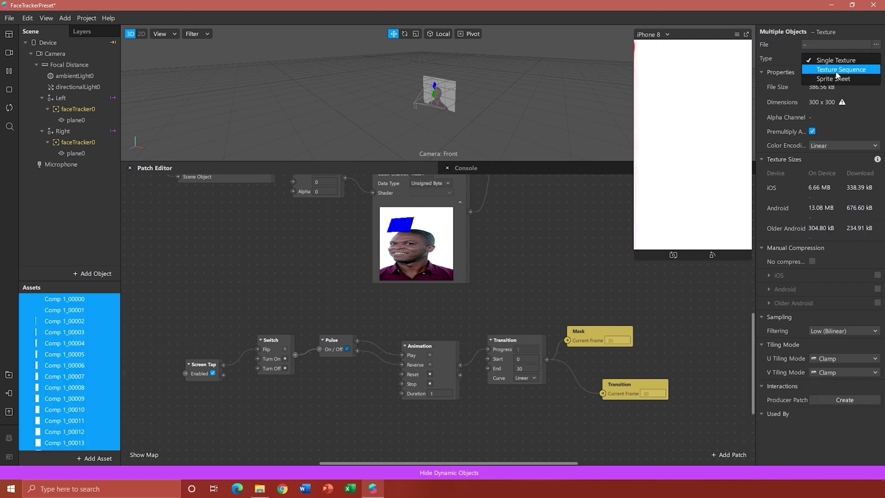
click(826, 45)
Step: Switch to File Explorer and import the Transition folder's rendered Comp 1 frames, beginning with Comp 1_00000, into the project's textures
key(alt+Tab)
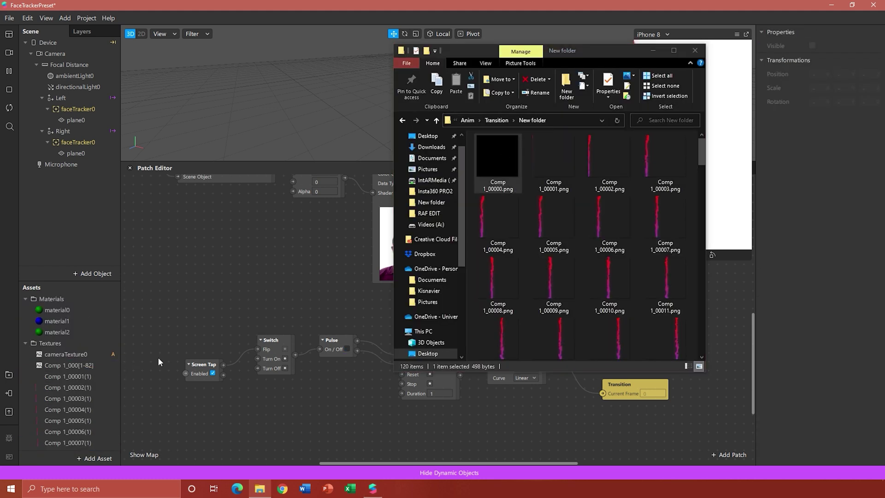
drag(497, 156, 99, 419)
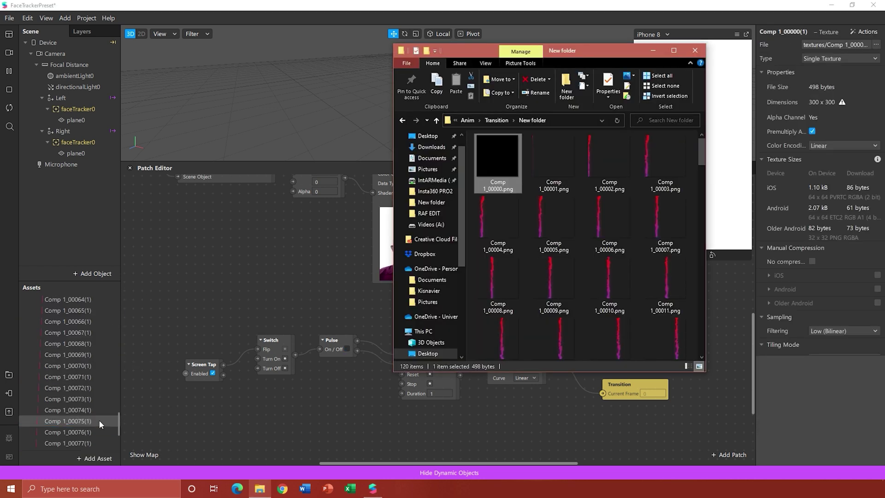
click(86, 380)
key(Delete)
key(Return)
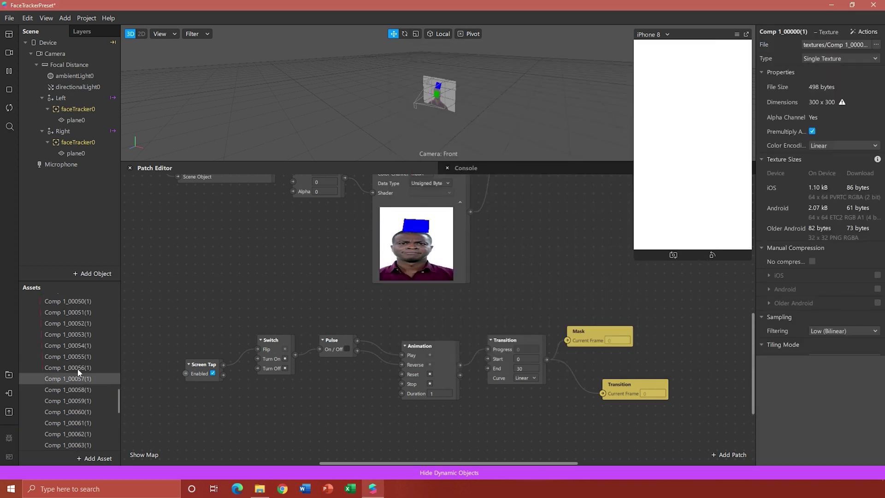
Step: Select the Mask animation sequence and tap the device preview repeatedly to test the transition between the two object groups
click(69, 399)
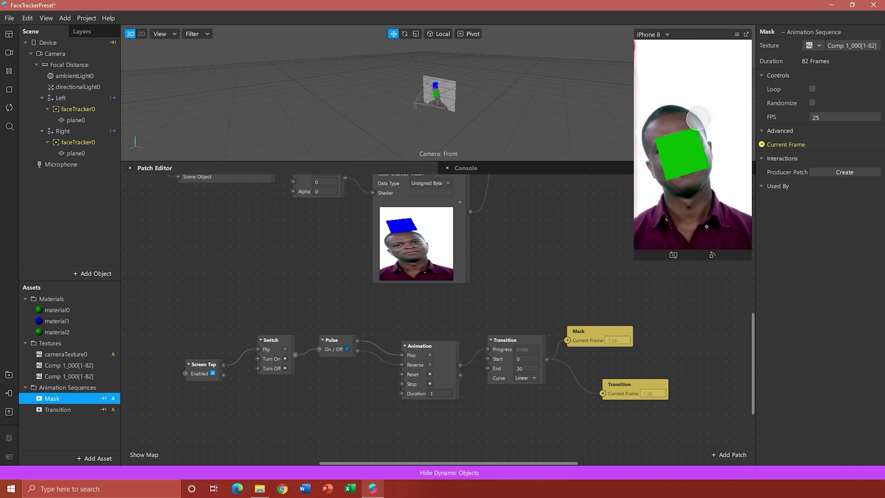
click(705, 193)
click(727, 225)
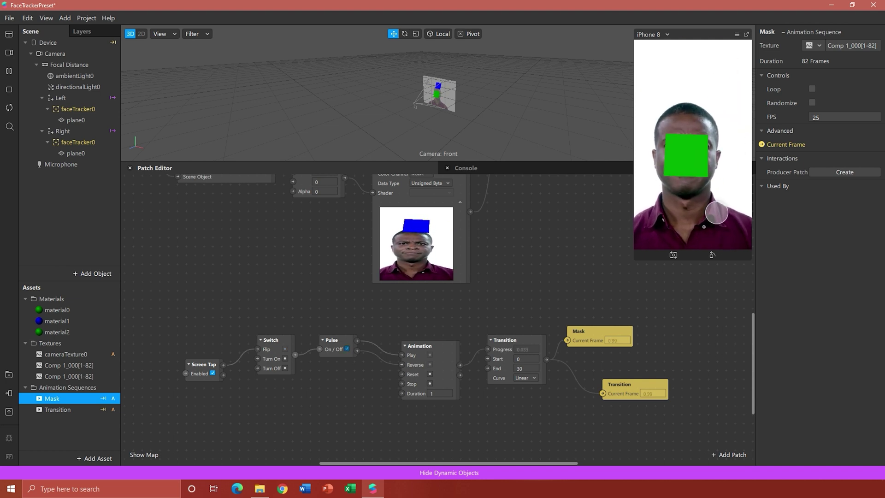
scroll(535, 275, up, 4)
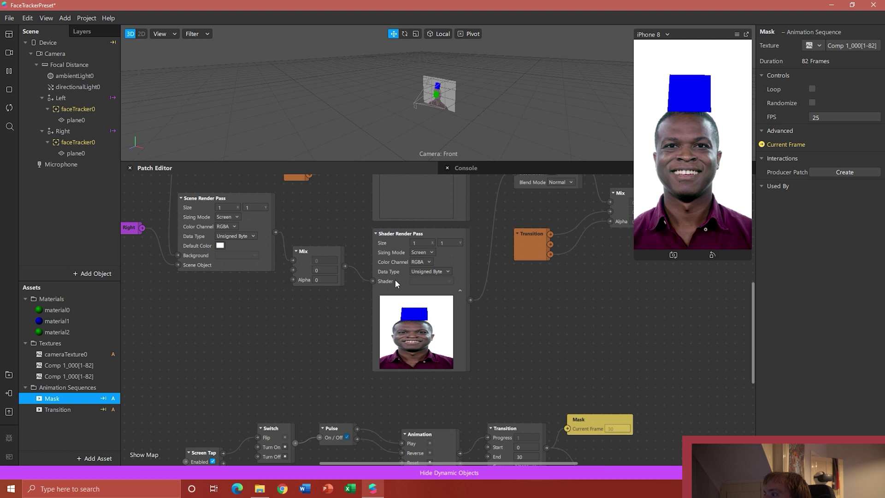
scroll(395, 279, up, 2)
click(727, 197)
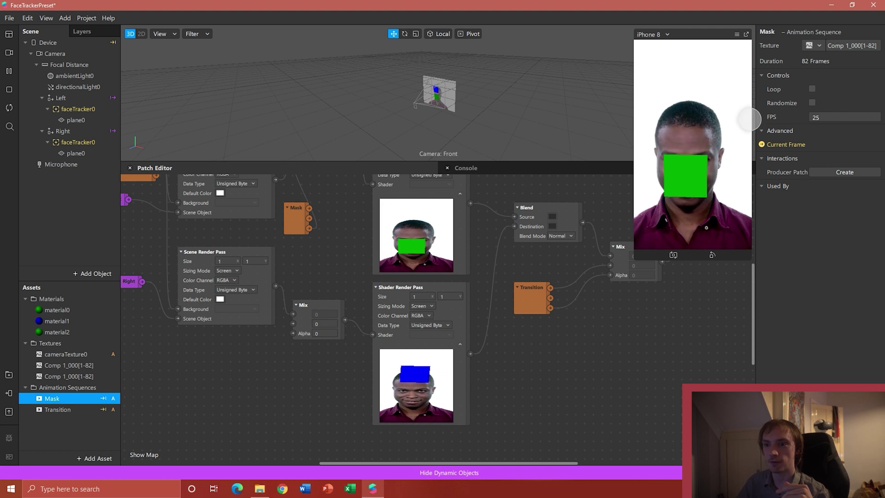
Step: Add a Face Mesh under the Right group's faceTracker0 and assign material1 to it
click(79, 142)
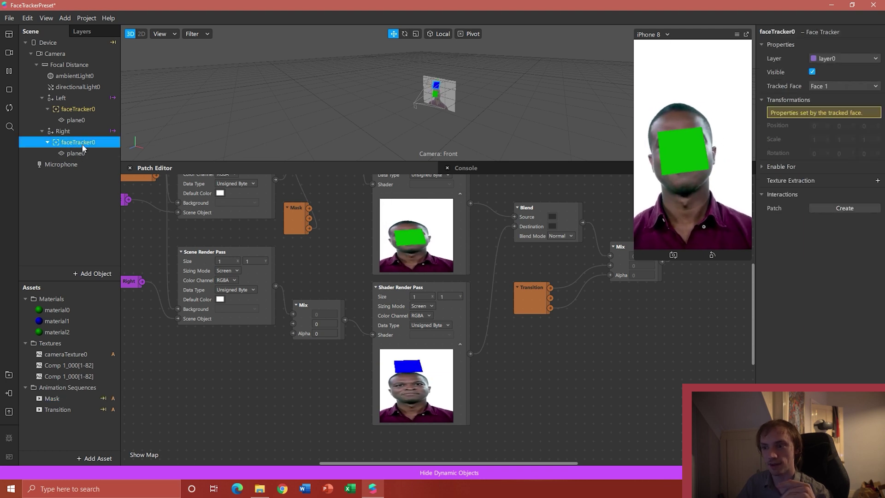
right_click(80, 145)
mouse_move(115, 153)
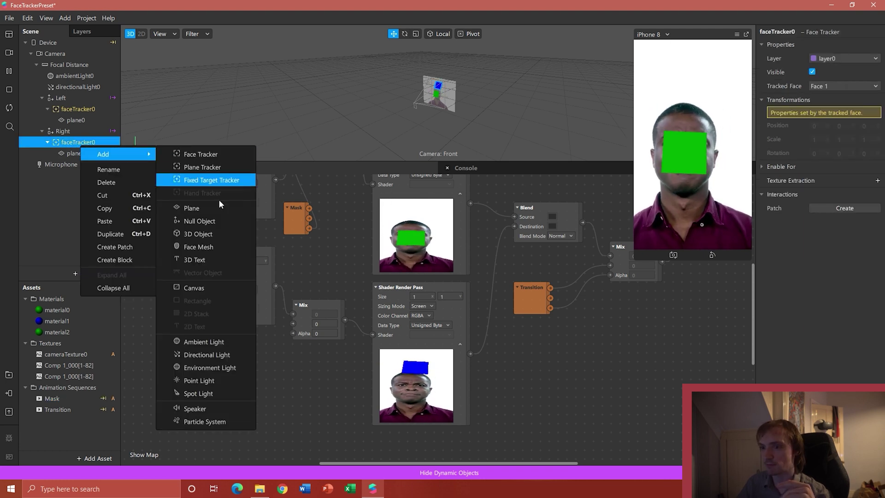
click(211, 244)
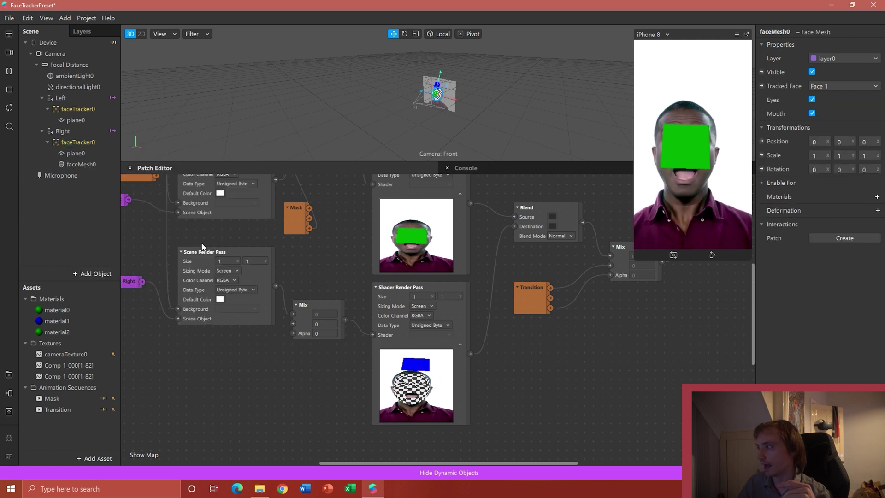
click(90, 165)
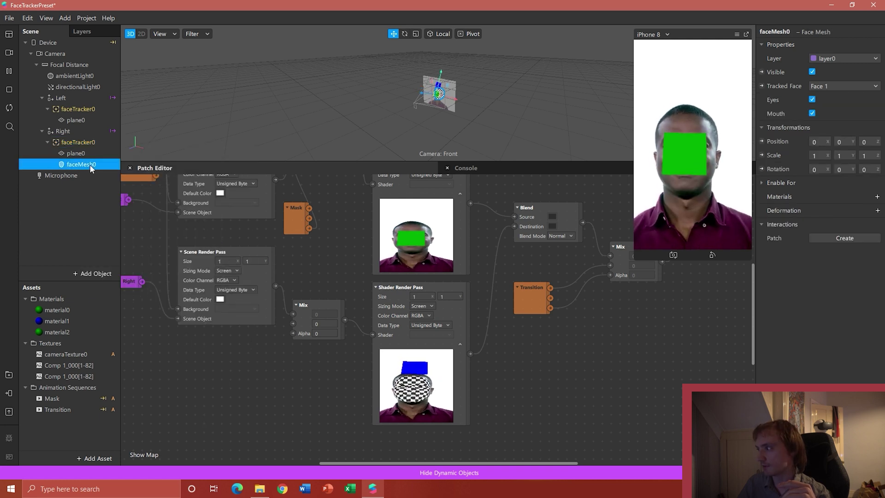
click(876, 197)
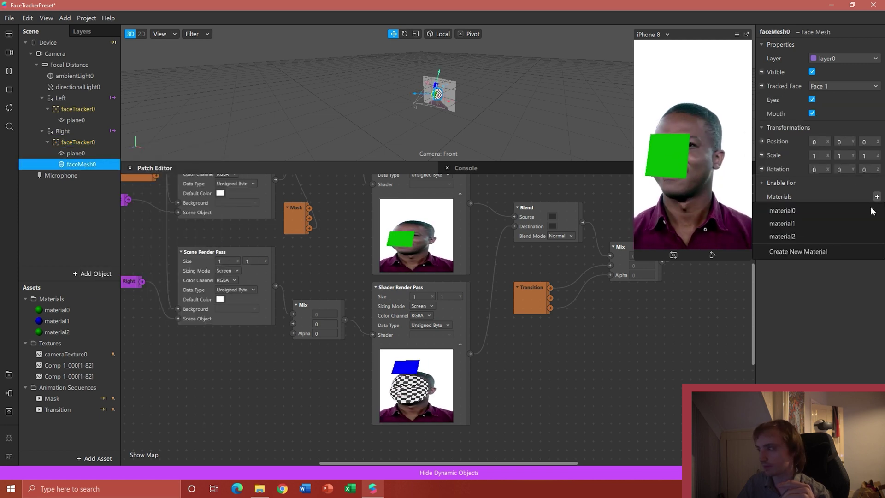
click(805, 226)
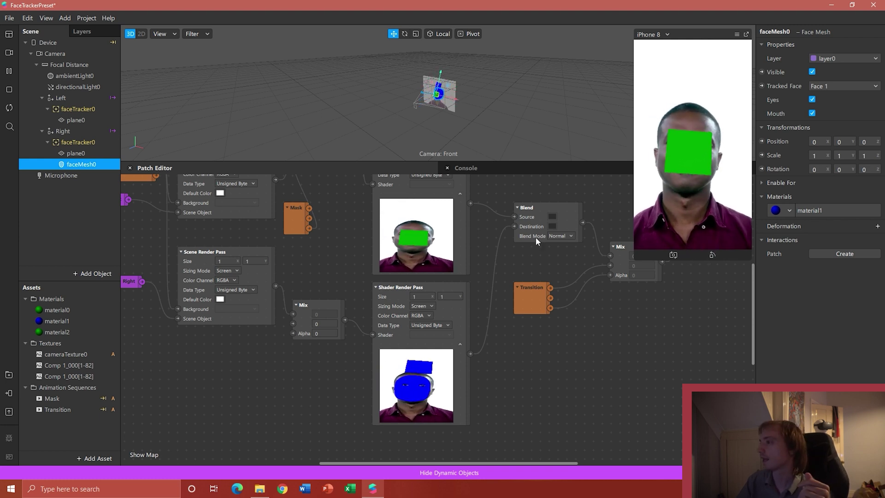
Step: Set the number Transition patch's End value to 82 and tap the device preview to test the switch both ways
scroll(507, 239, up, 2)
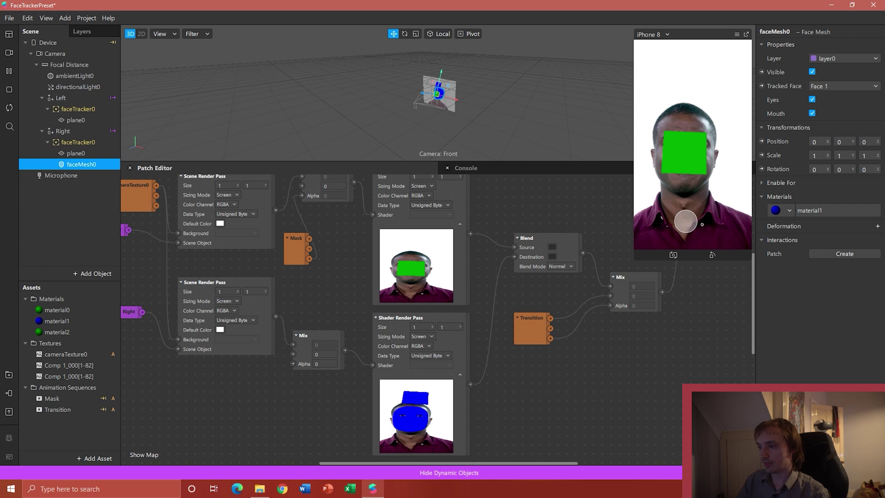
scroll(538, 271, up, 3)
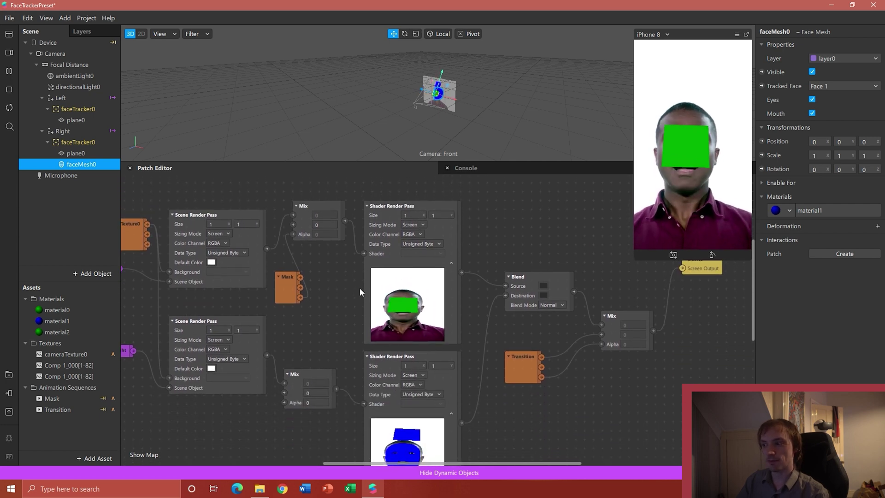
scroll(350, 288, left, 2)
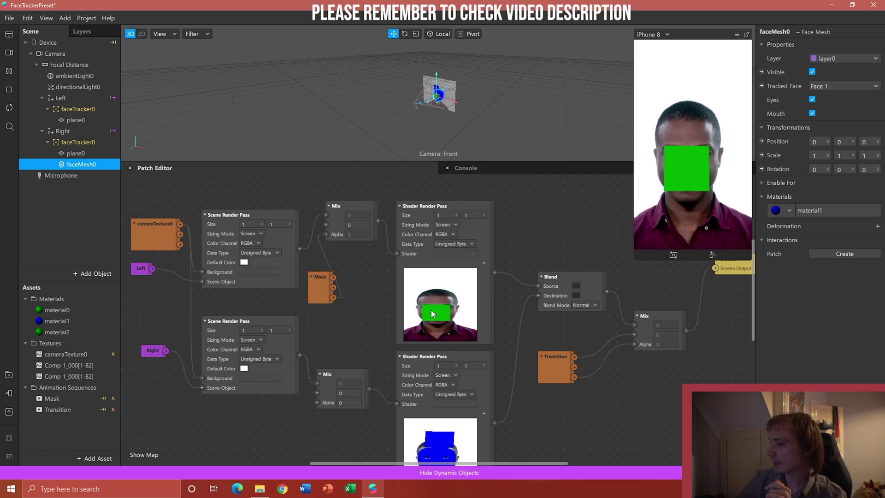
scroll(543, 324, down, 4)
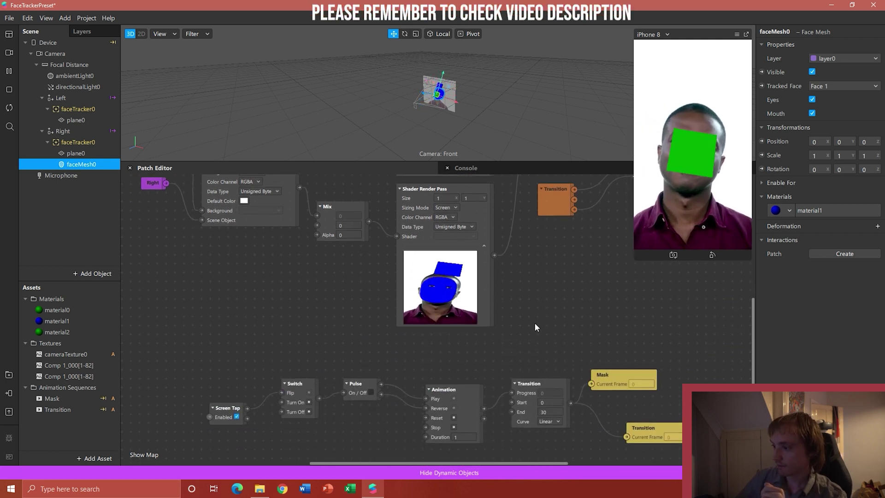
scroll(535, 325, down, 1)
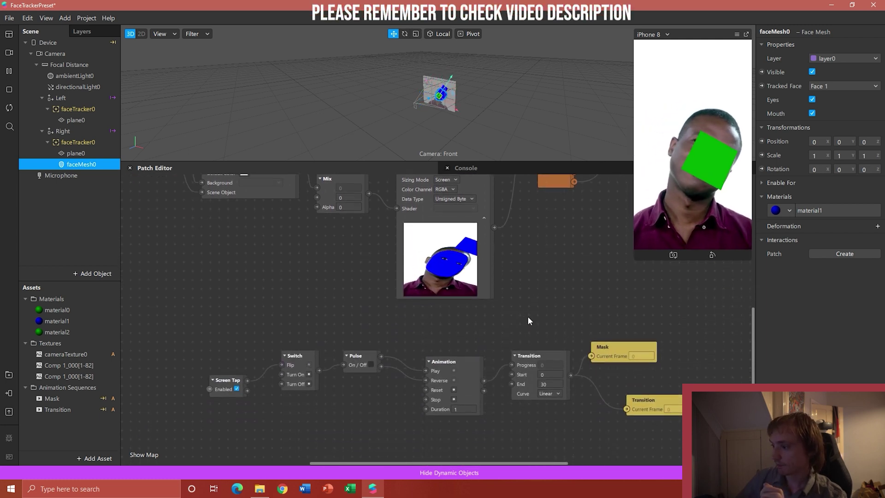
click(549, 383)
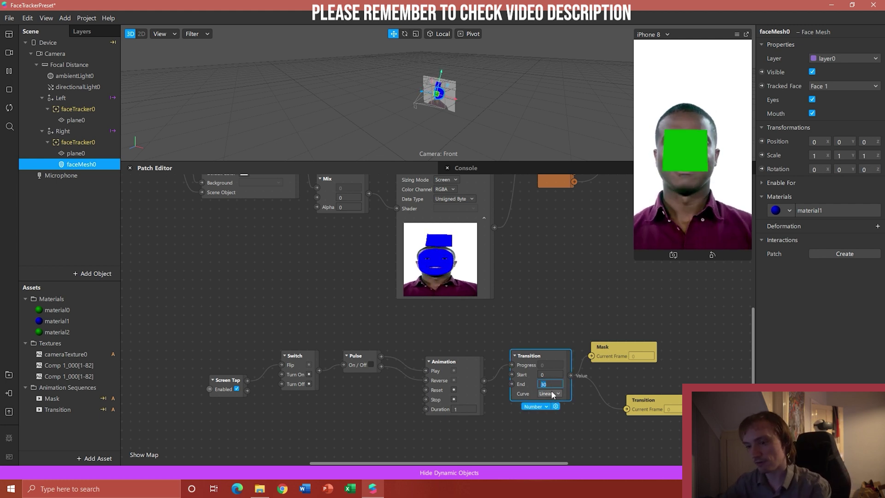
text(8)
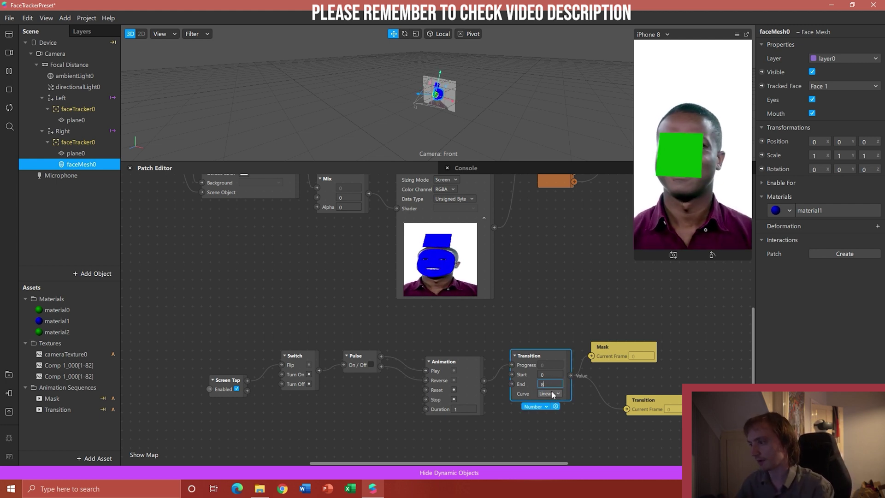
text(2)
key(Return)
click(715, 167)
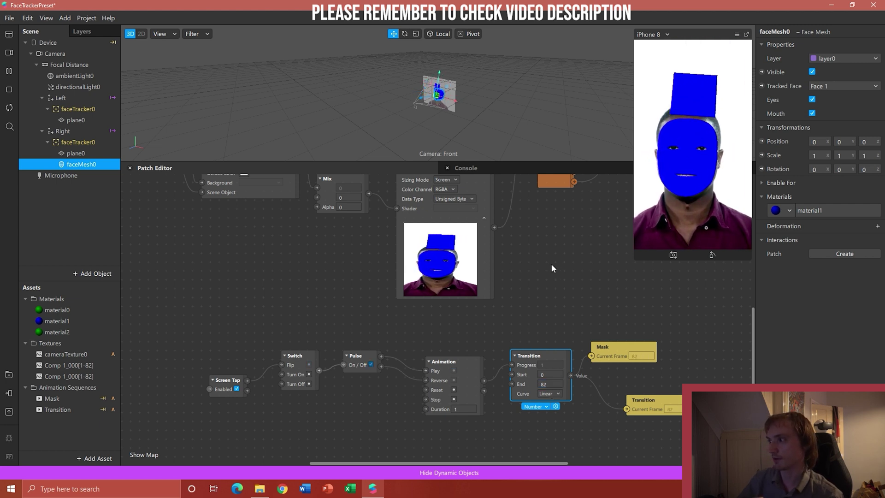
click(678, 212)
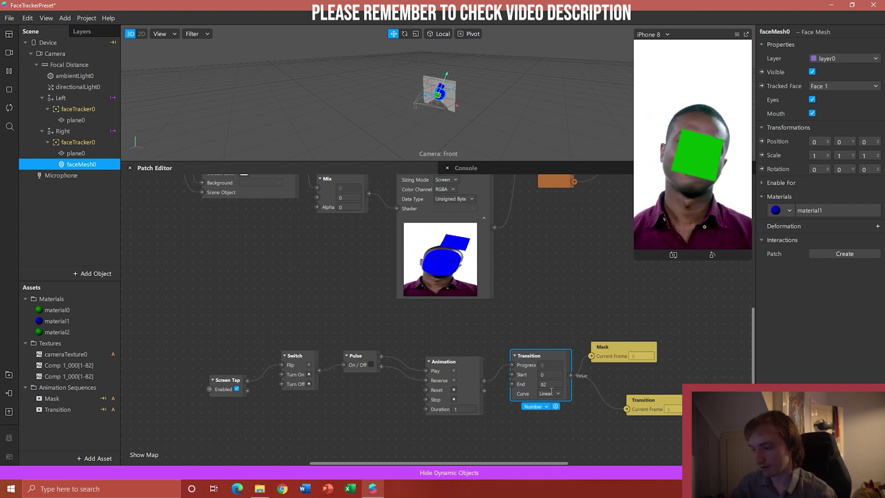
Step: Set the Animation patch's Duration to 0.5
click(437, 412)
text(0.5)
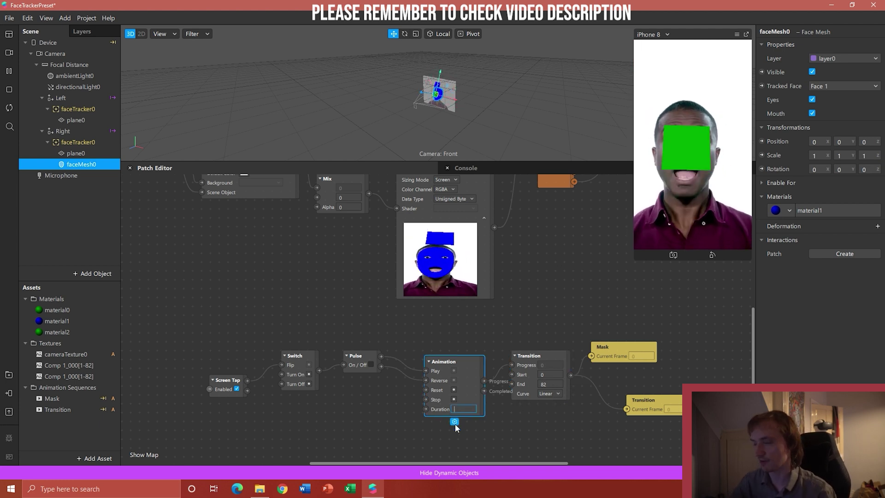
key(Return)
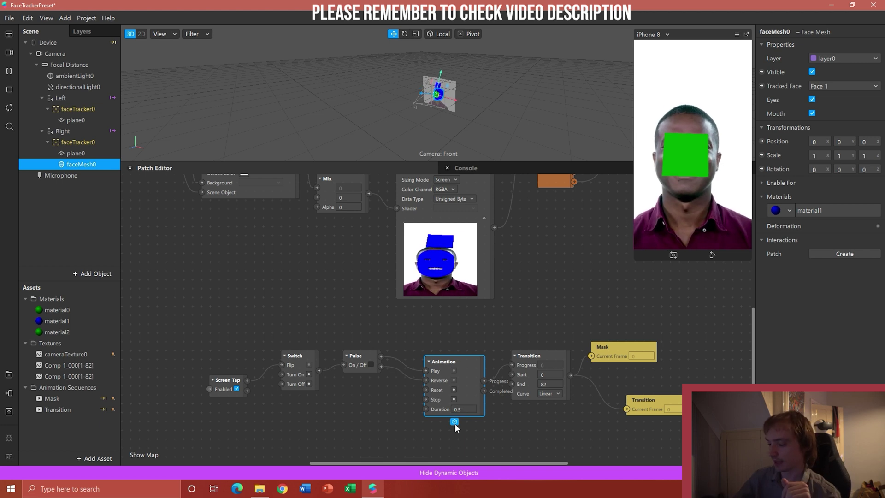